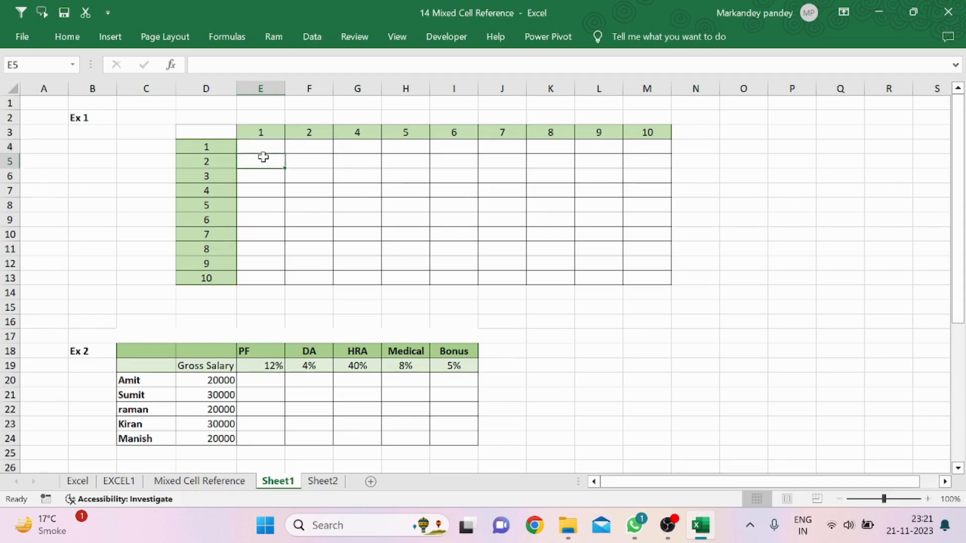
Examine the row and column header values of the Ex 1 multiplication table
click(204, 148)
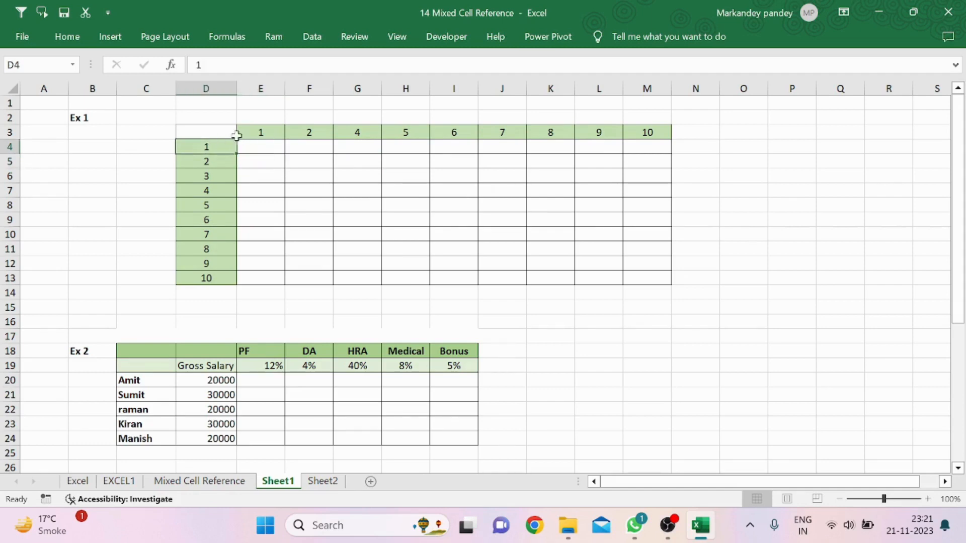
click(252, 134)
click(225, 150)
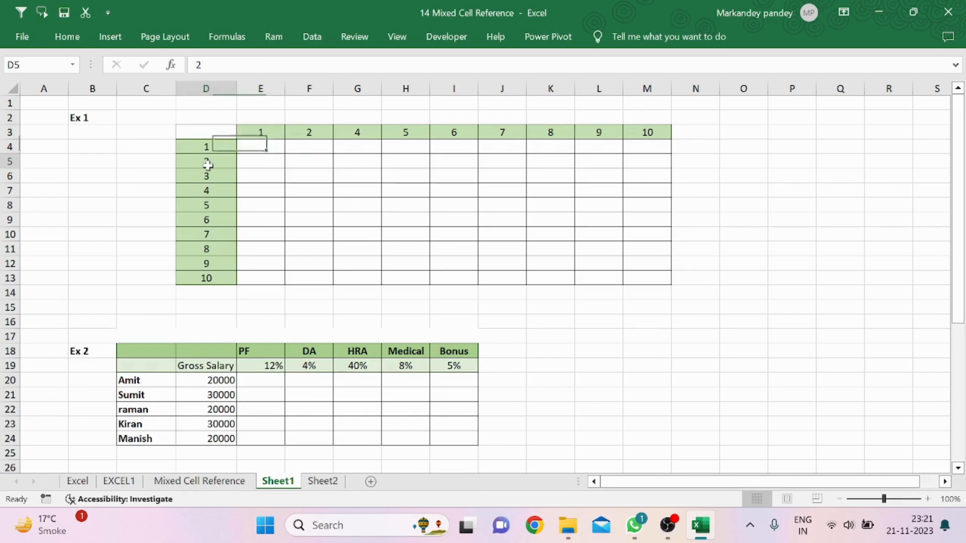
click(275, 129)
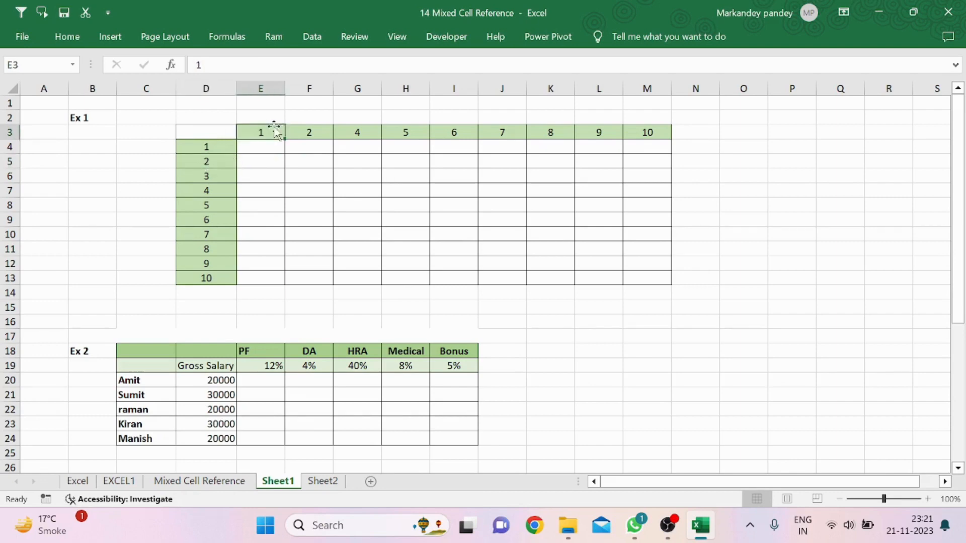
click(207, 176)
click(281, 129)
click(246, 176)
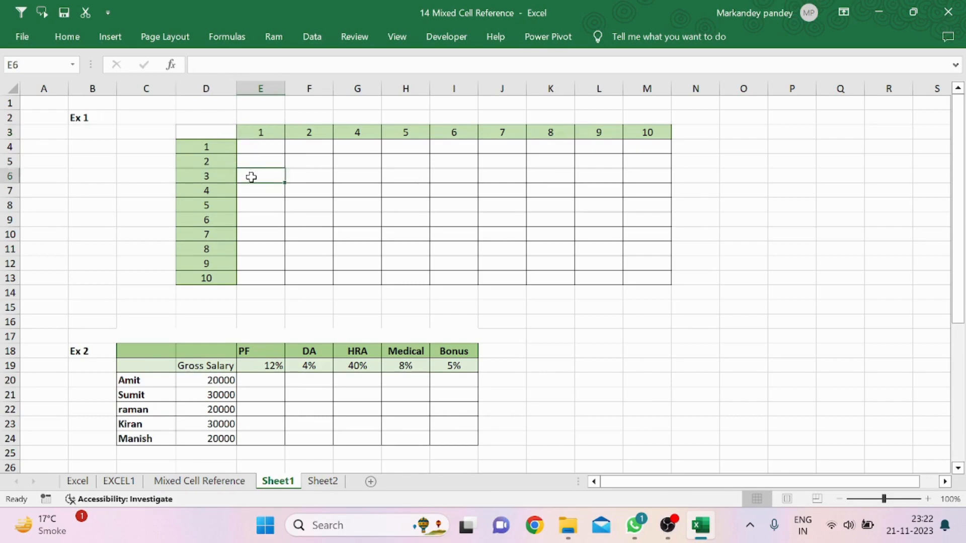
click(223, 146)
click(9, 146)
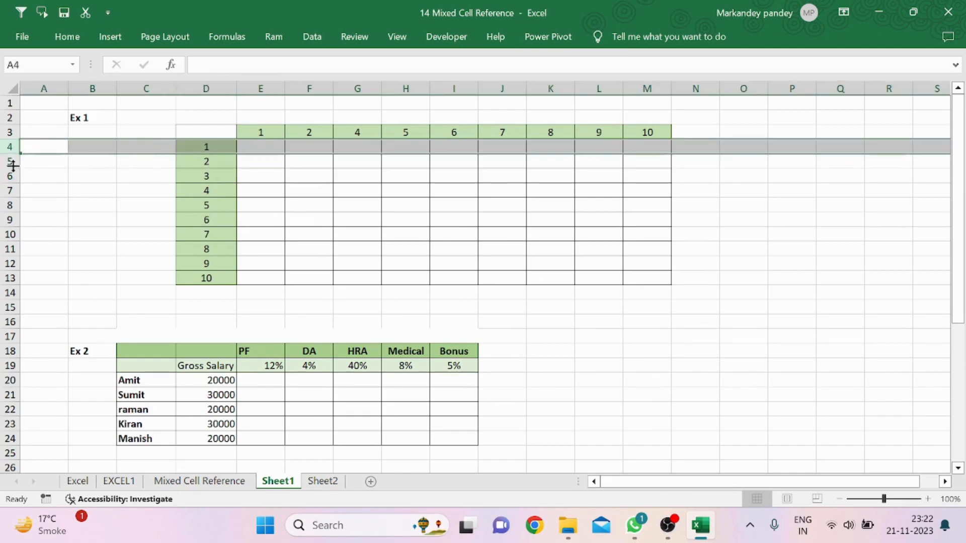
click(195, 147)
click(207, 162)
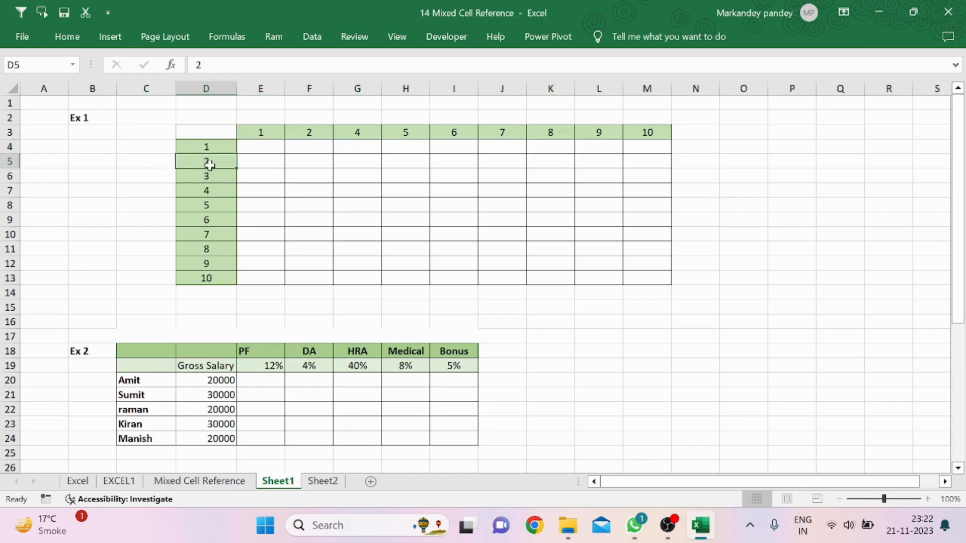
click(212, 177)
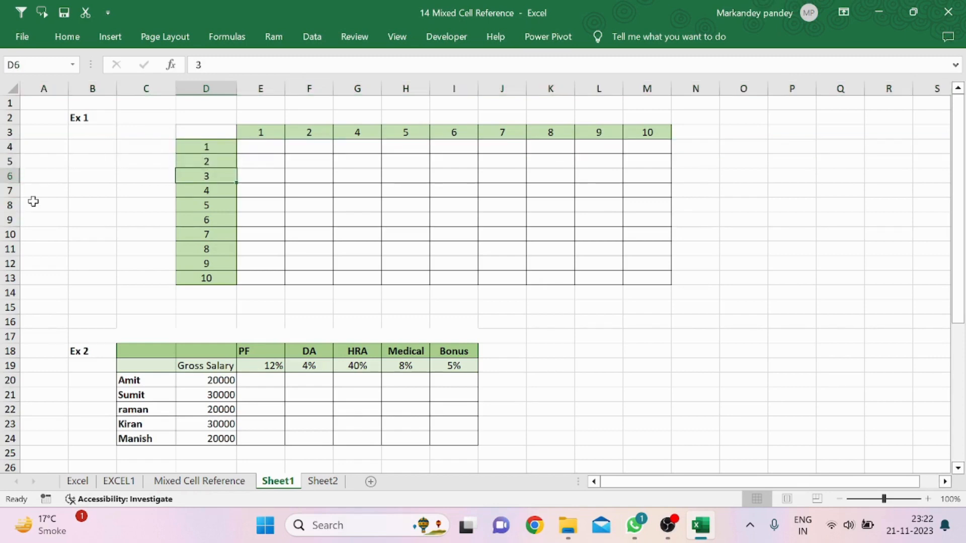
Enter the formula =D4*E3 in cell E4 to multiply the row header by the column header
click(256, 147)
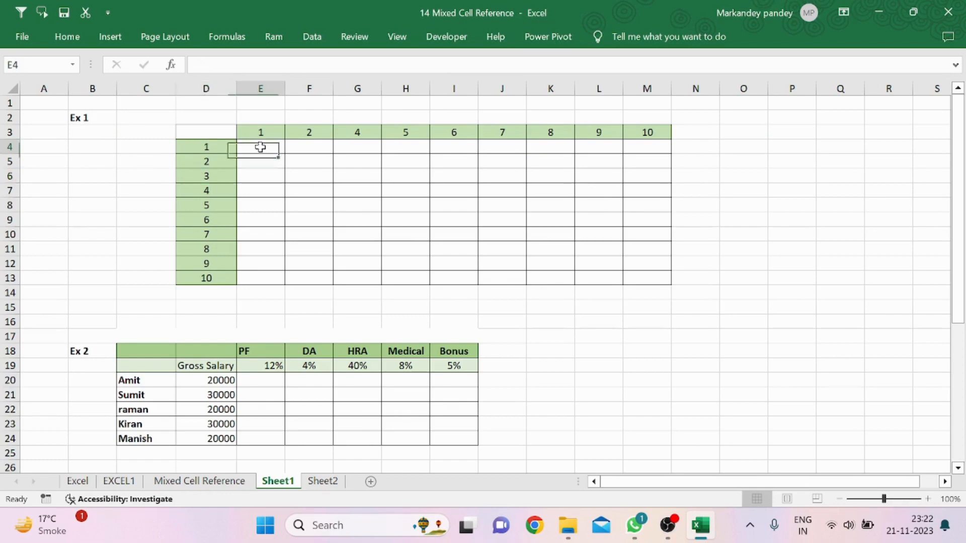
text(=)
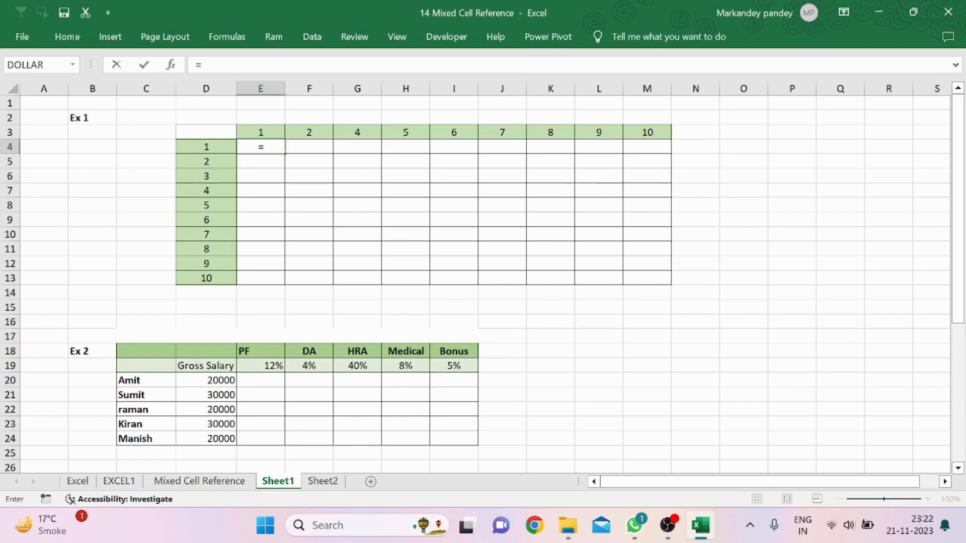
click(211, 146)
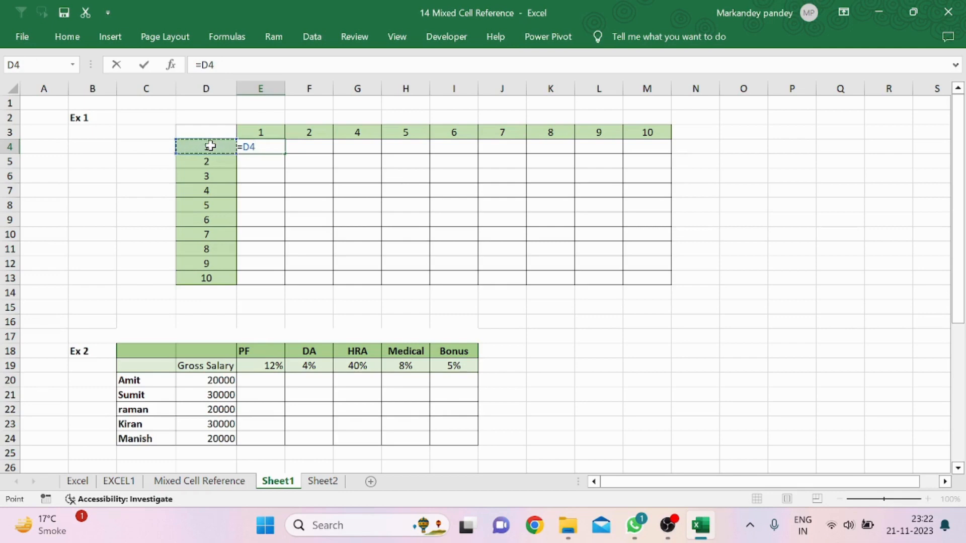
text(*)
click(249, 132)
key(Return)
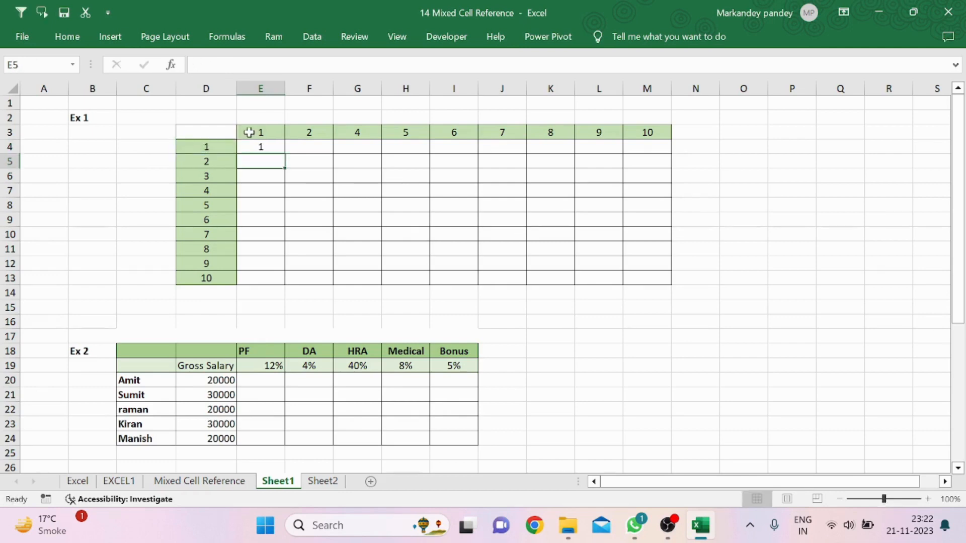
Fill E4's formula down column E to row 13
click(260, 146)
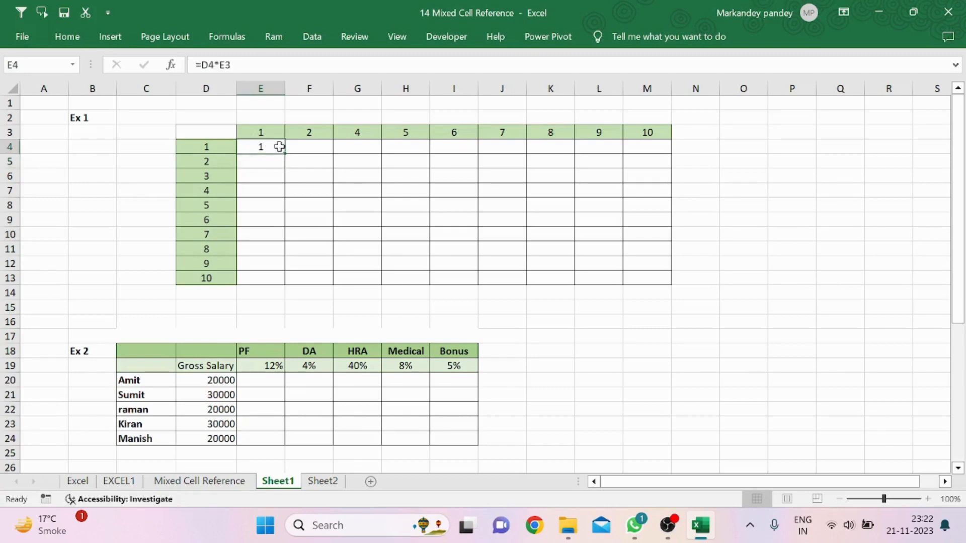
drag(286, 153, 288, 279)
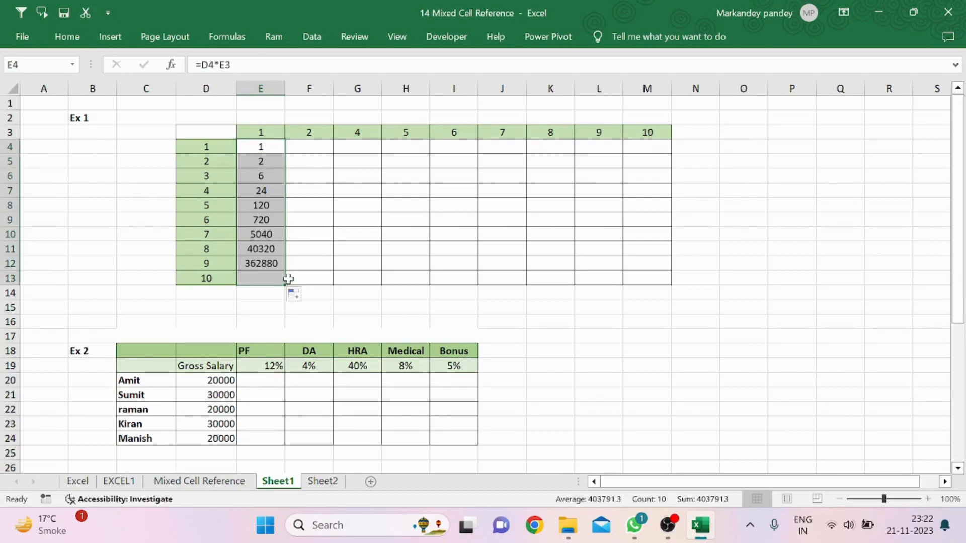
Inspect the formulas in the filled cells of column E to see how their references shifted
click(272, 236)
click(257, 147)
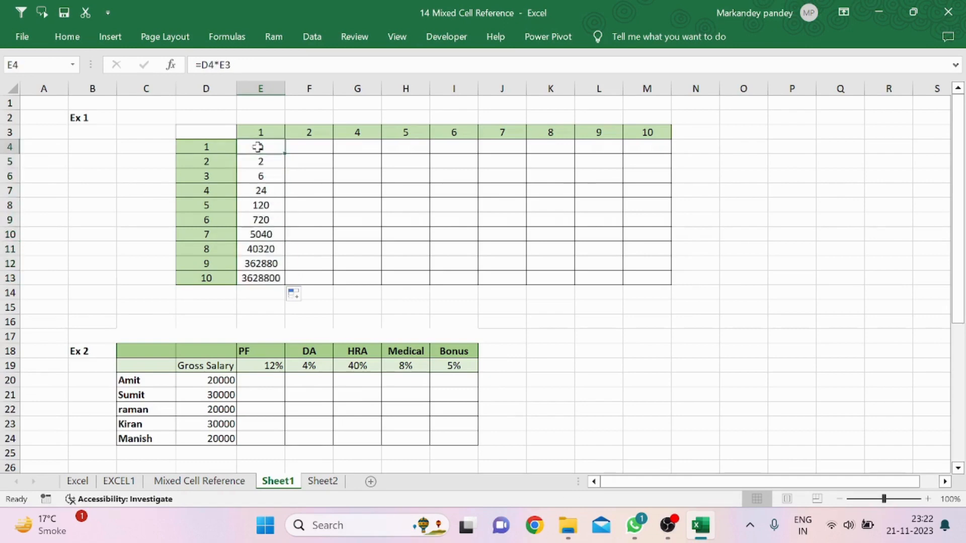
click(262, 161)
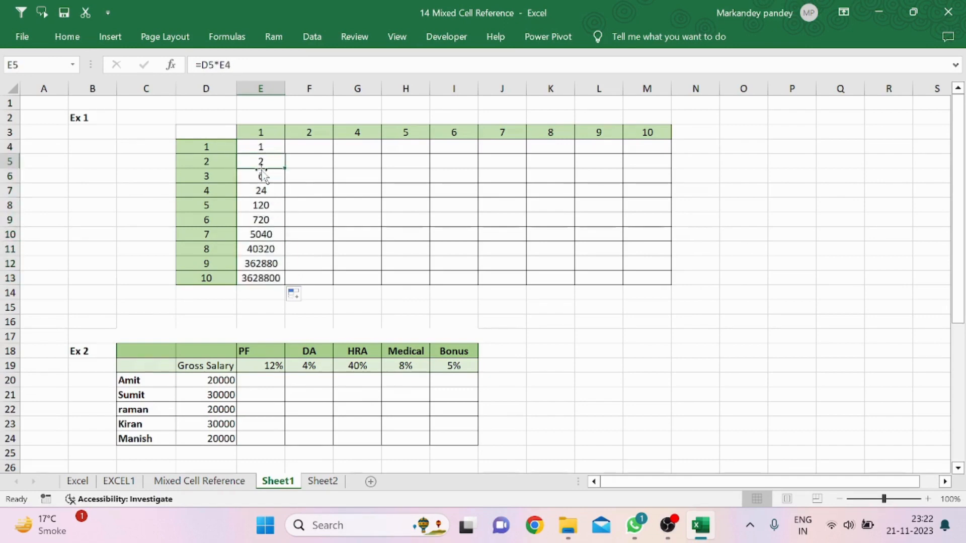
click(261, 176)
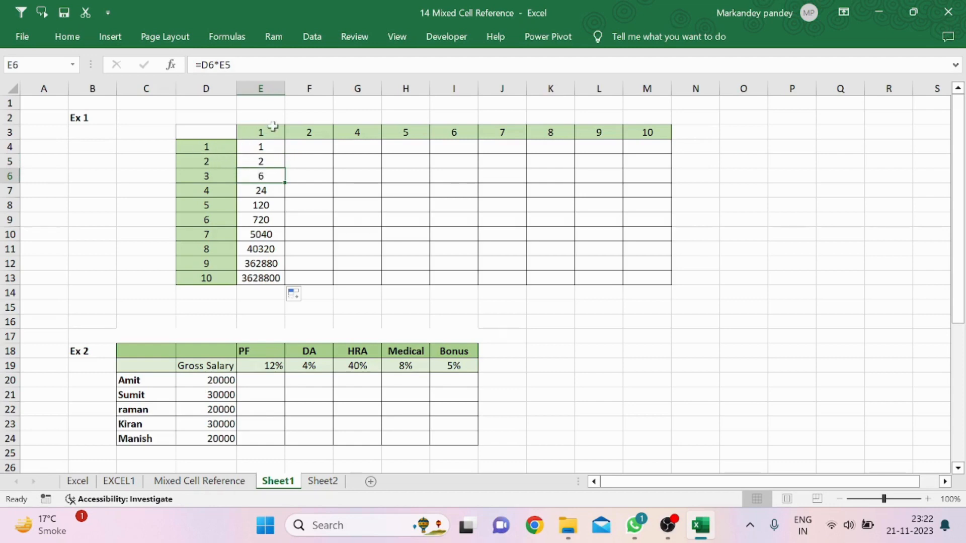
click(252, 148)
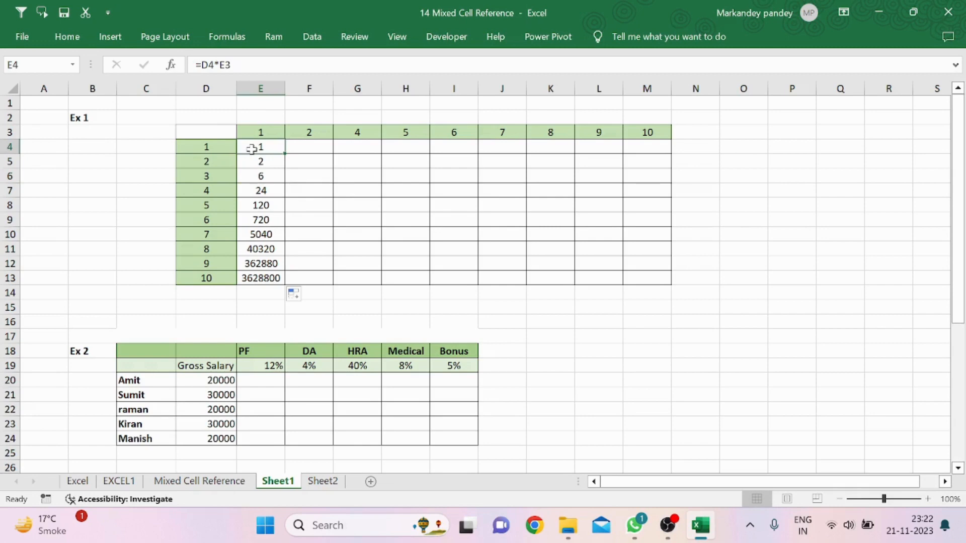
click(269, 130)
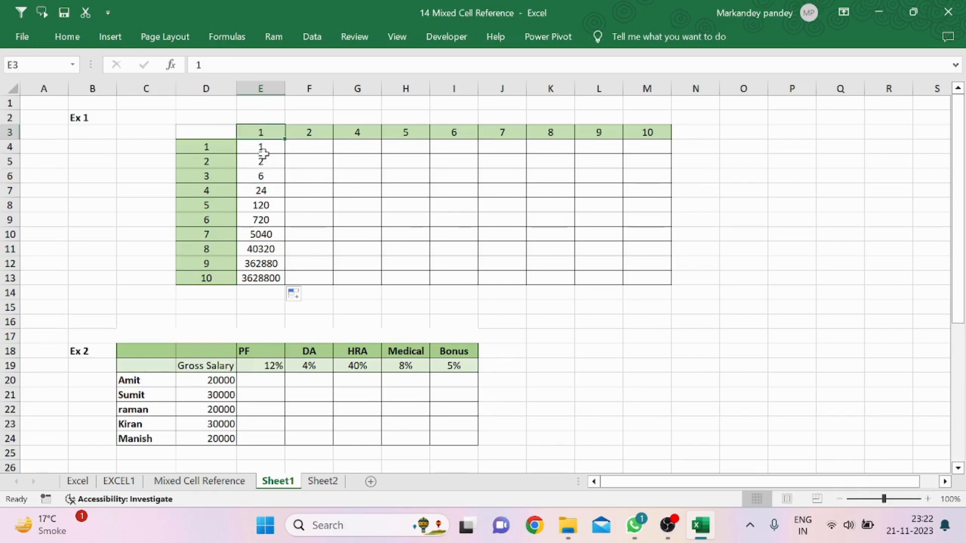
double_click(261, 149)
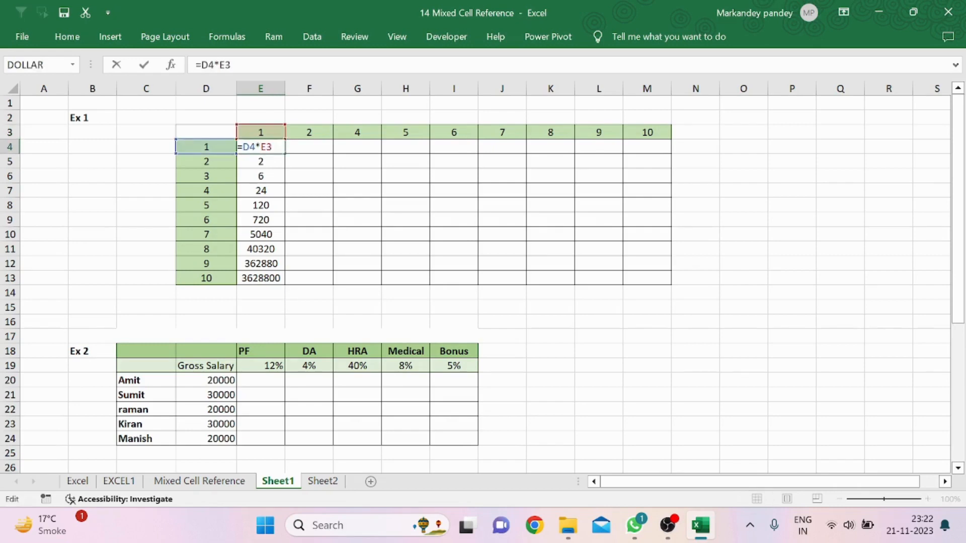
key(Return)
double_click(260, 161)
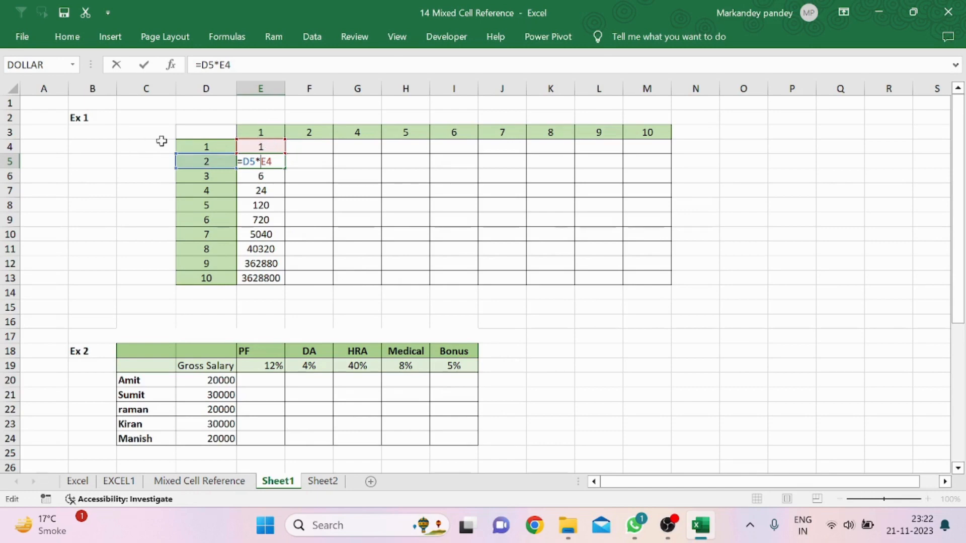
key(Return)
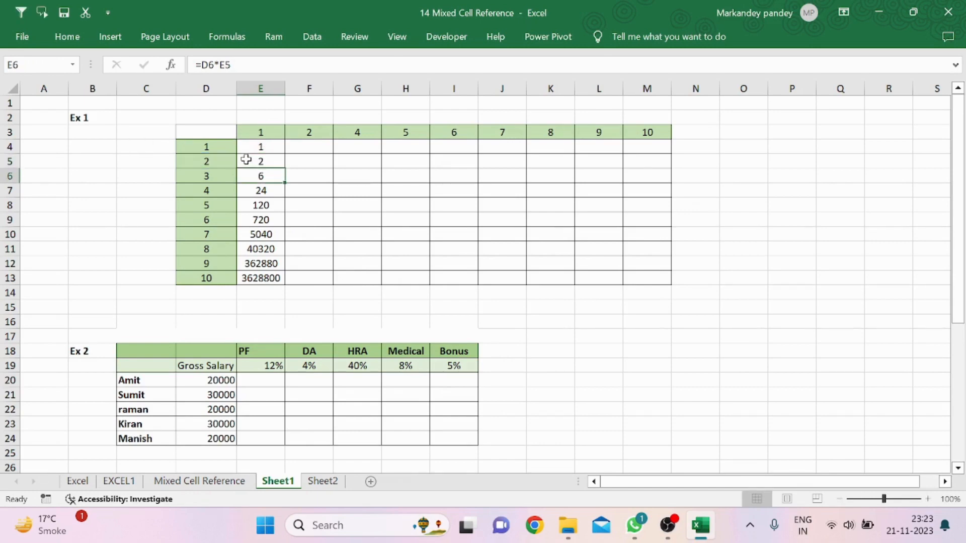
Lock the row of the column-header reference in E4's formula, making it =D4*E$3
click(260, 147)
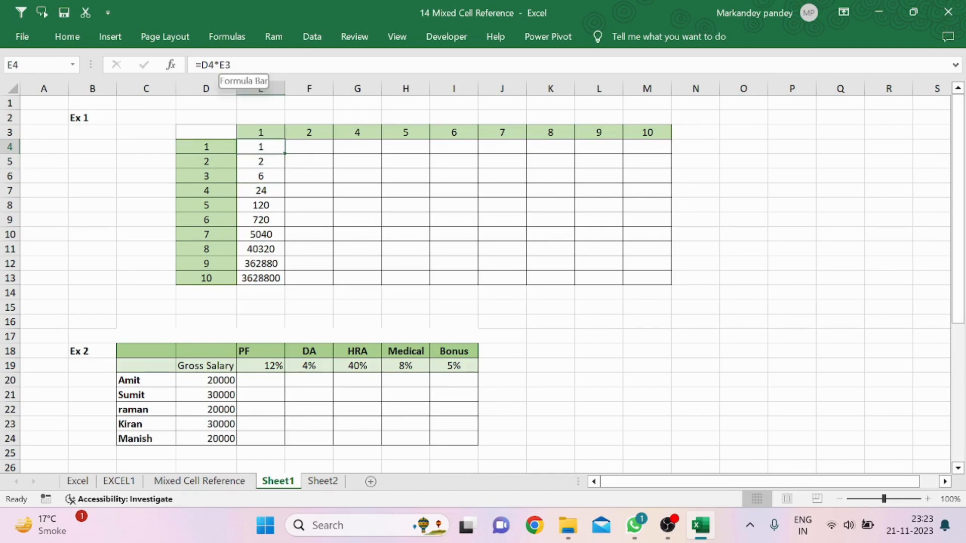
click(224, 64)
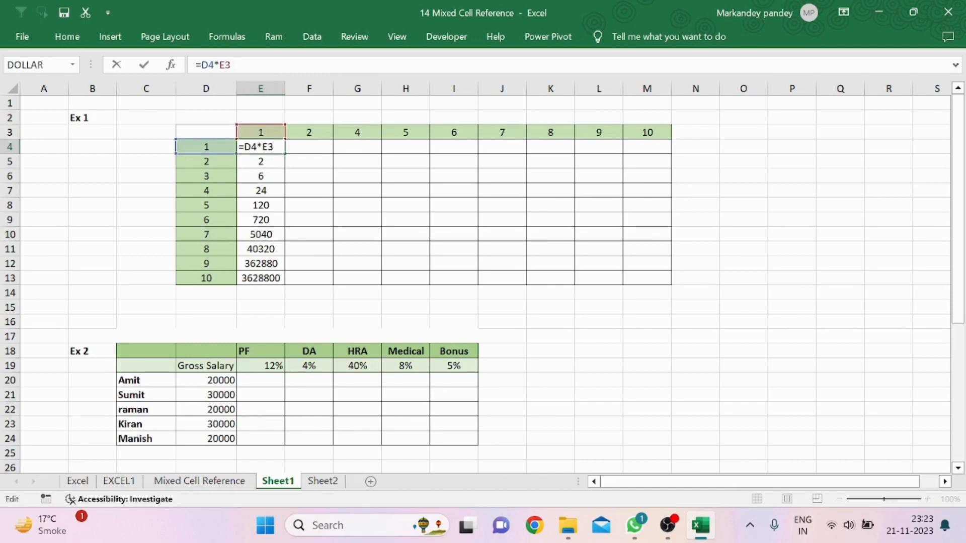
text($)
key(Return)
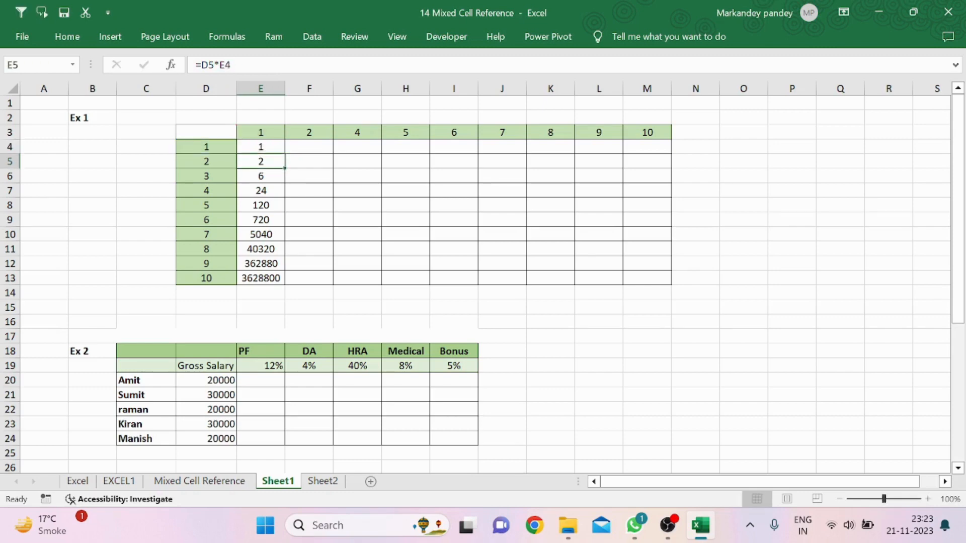
Copy the corrected E4 formula down column E through row 13
click(265, 150)
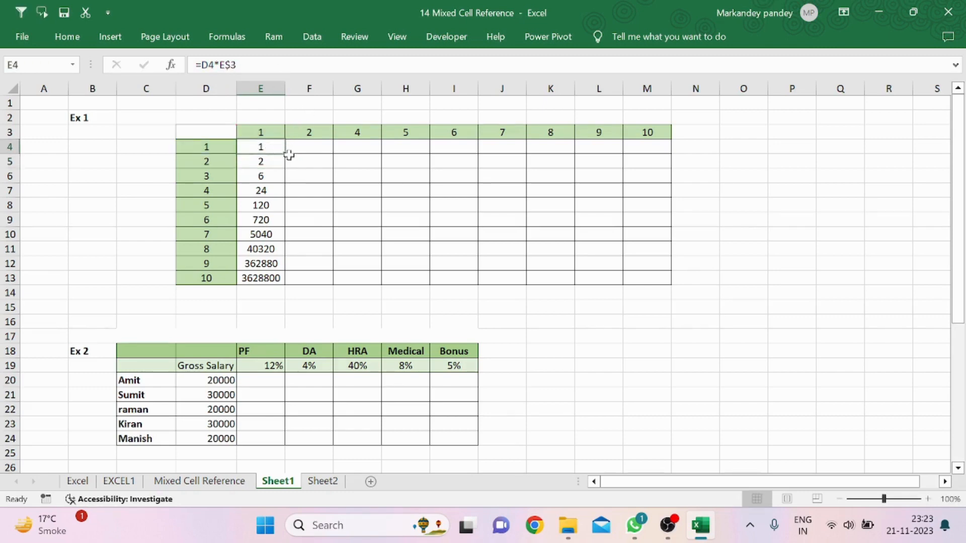
drag(287, 154, 279, 279)
click(315, 209)
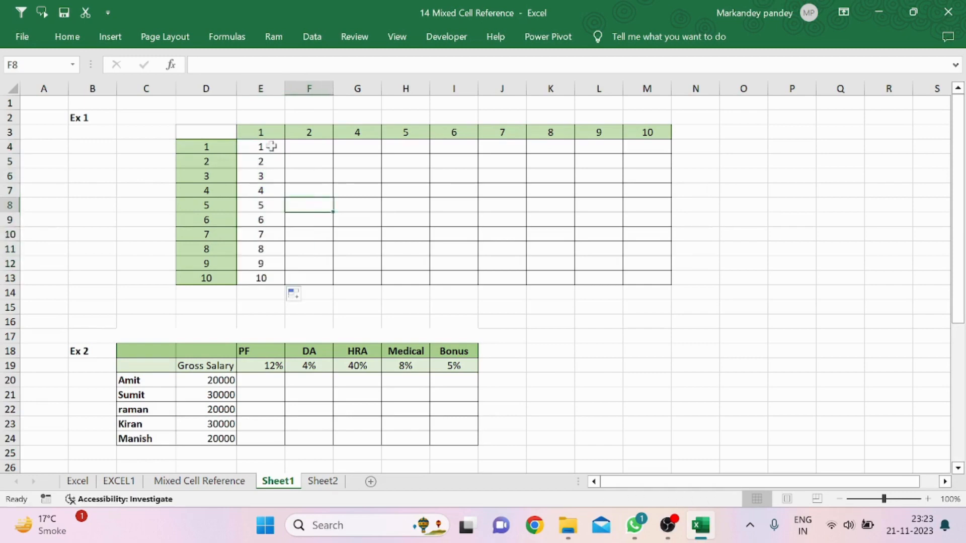
Fill the column E formulas across the table to column M
click(250, 149)
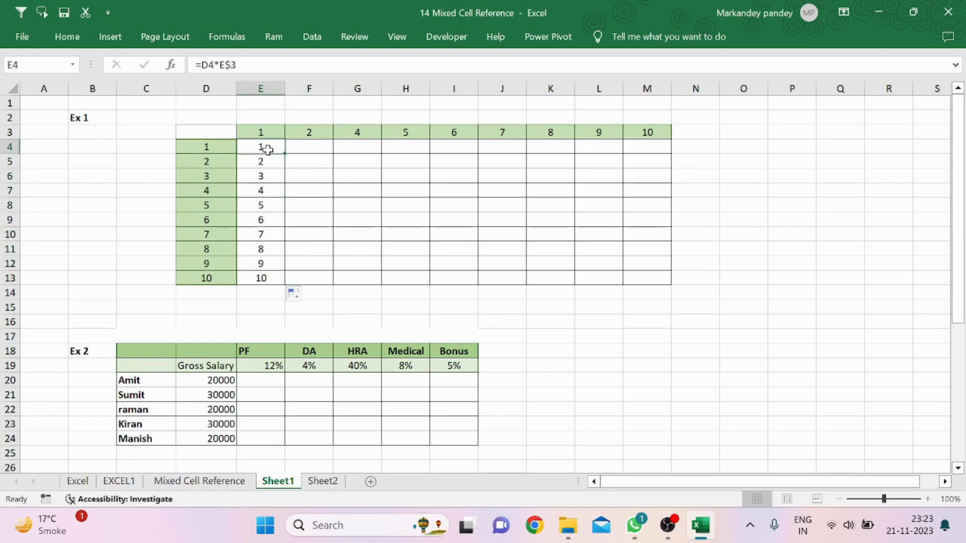
drag(267, 147, 653, 274)
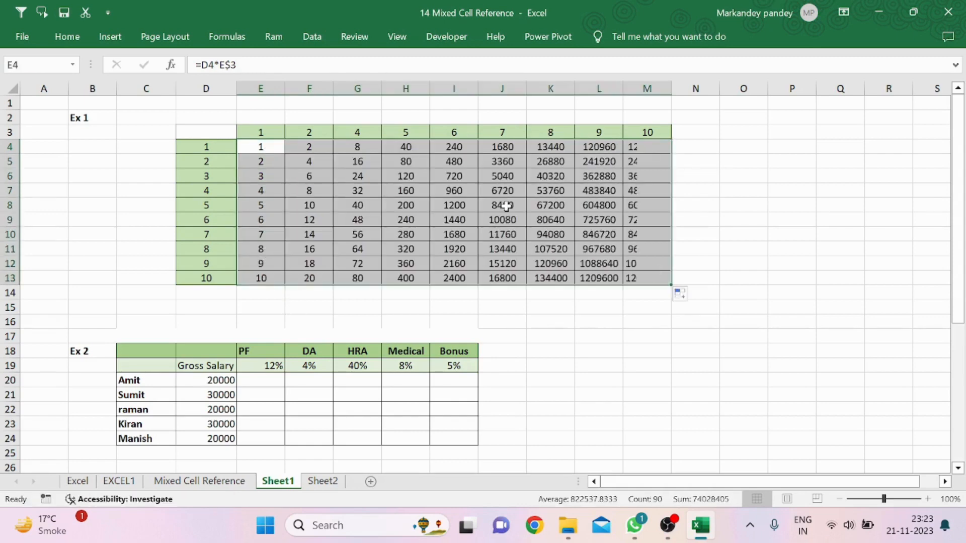
Inspect the formulas in the filled table cells against their row and column headers
click(506, 205)
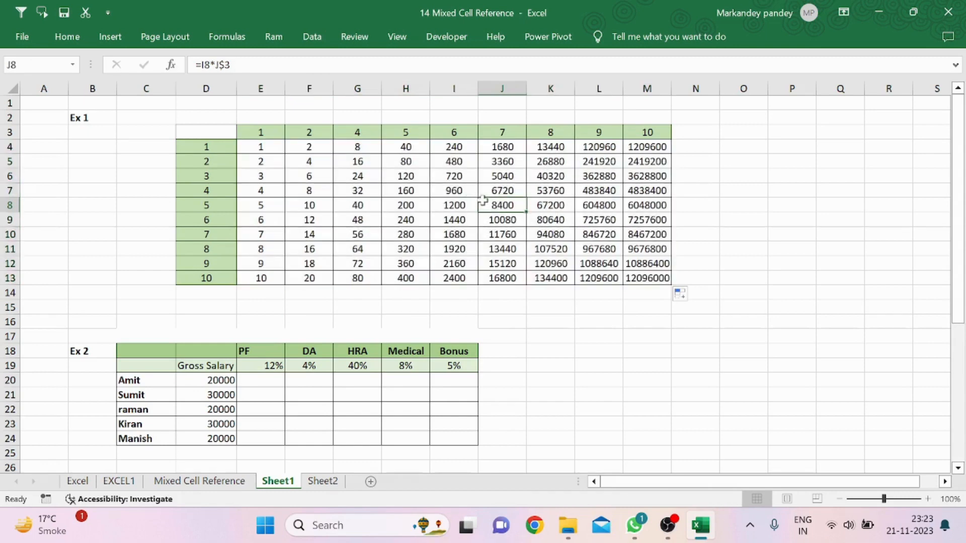
click(225, 152)
click(304, 134)
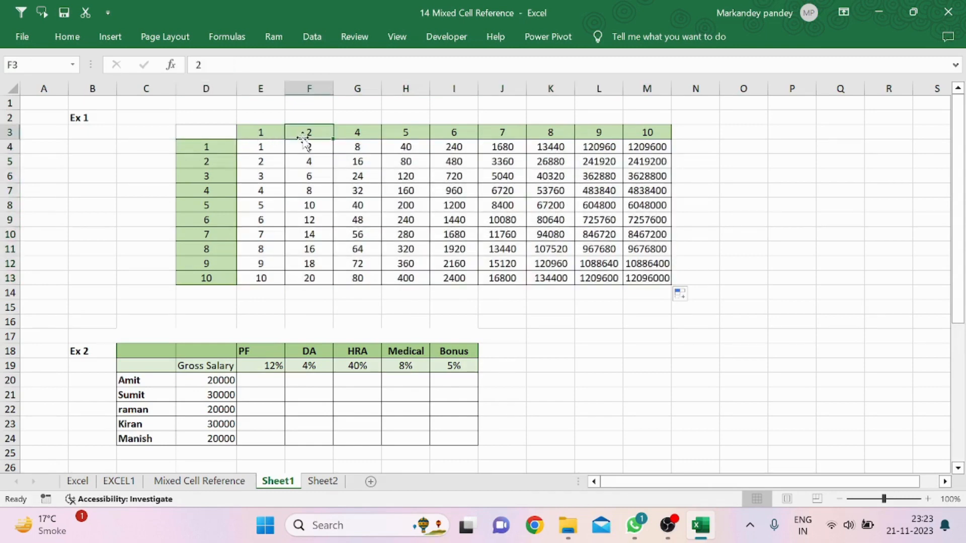
click(296, 147)
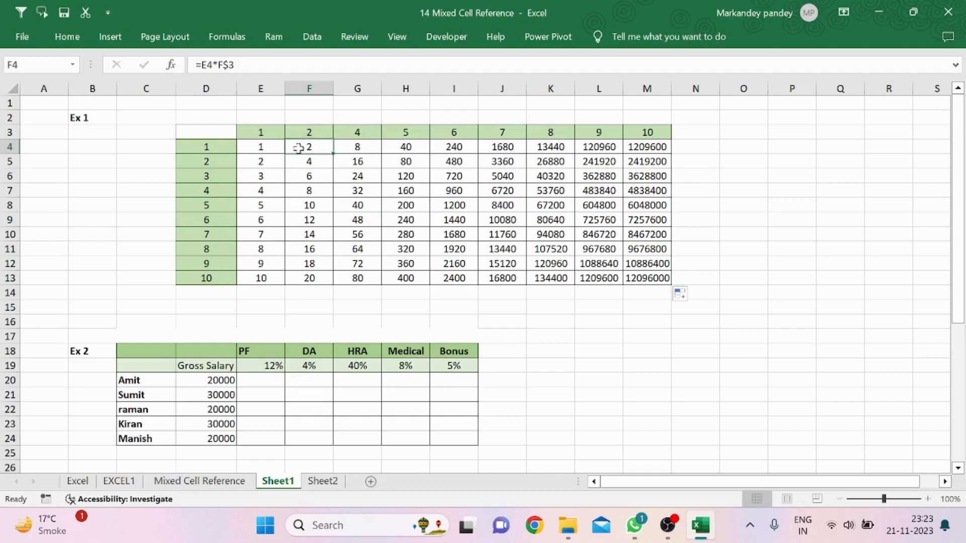
click(207, 161)
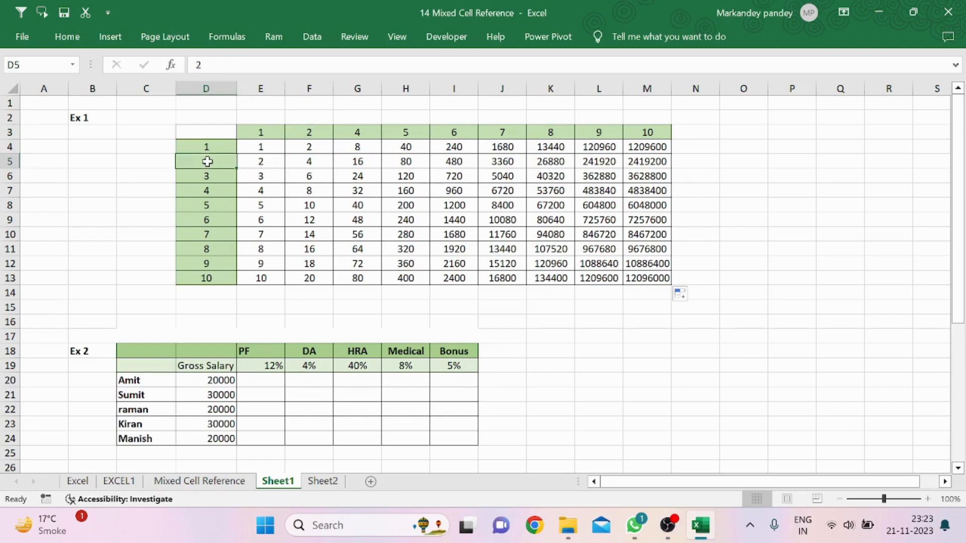
Change the formula in F4 to =D4*F$3
click(320, 131)
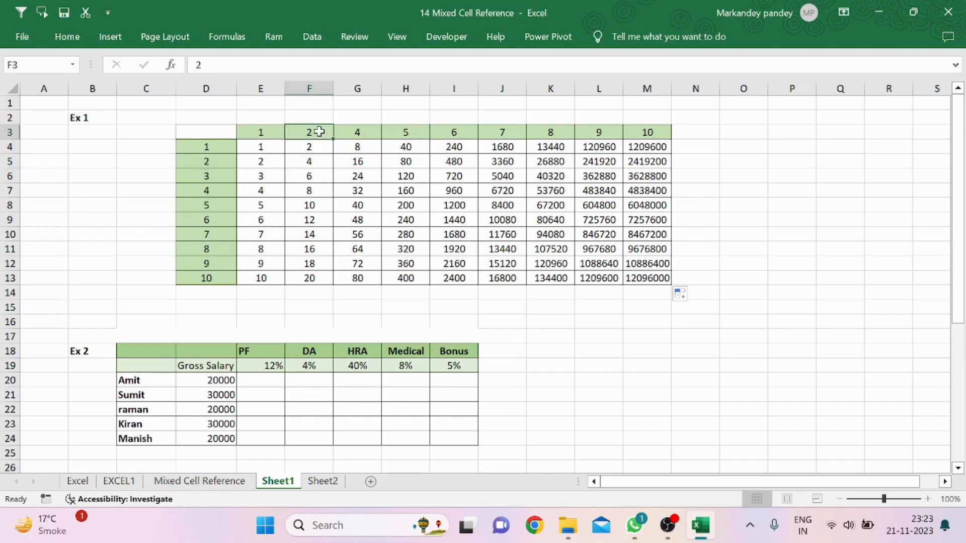
double_click(295, 147)
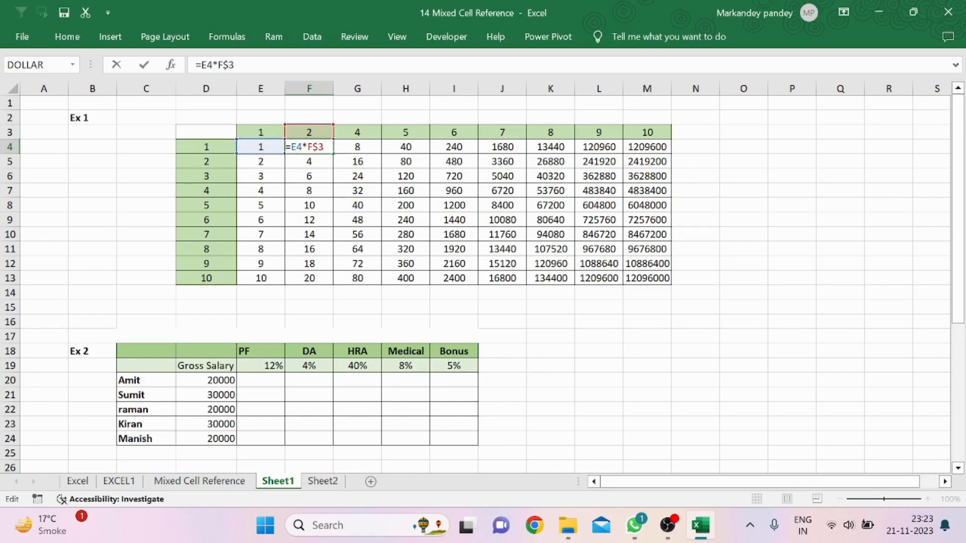
text(D)
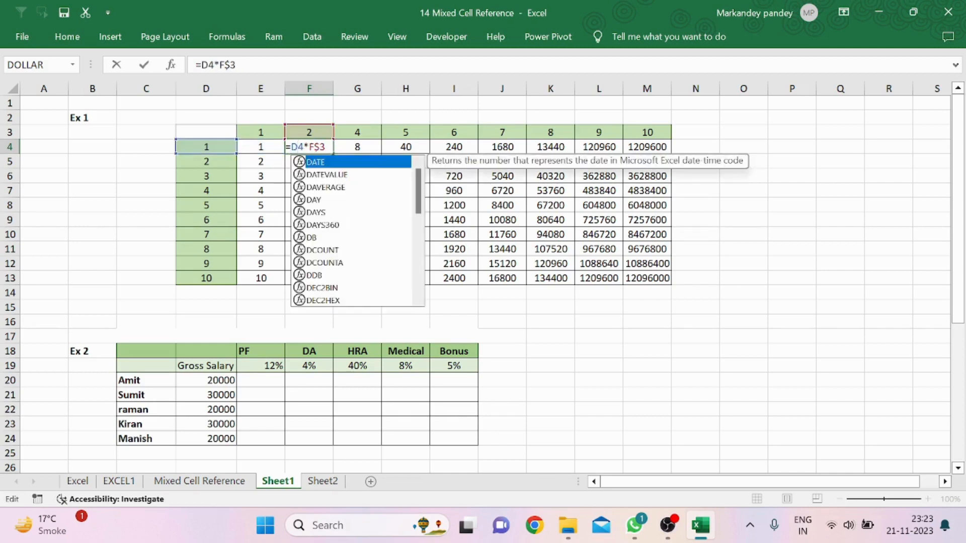
key(Return)
click(311, 147)
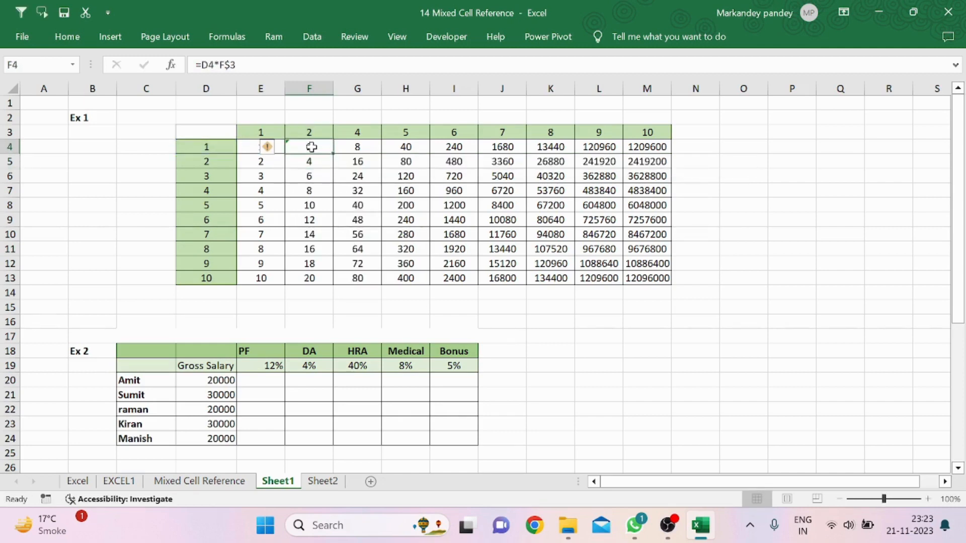
Lock the column of the row-header reference in E4's formula, making it =$D4*E$3
click(247, 147)
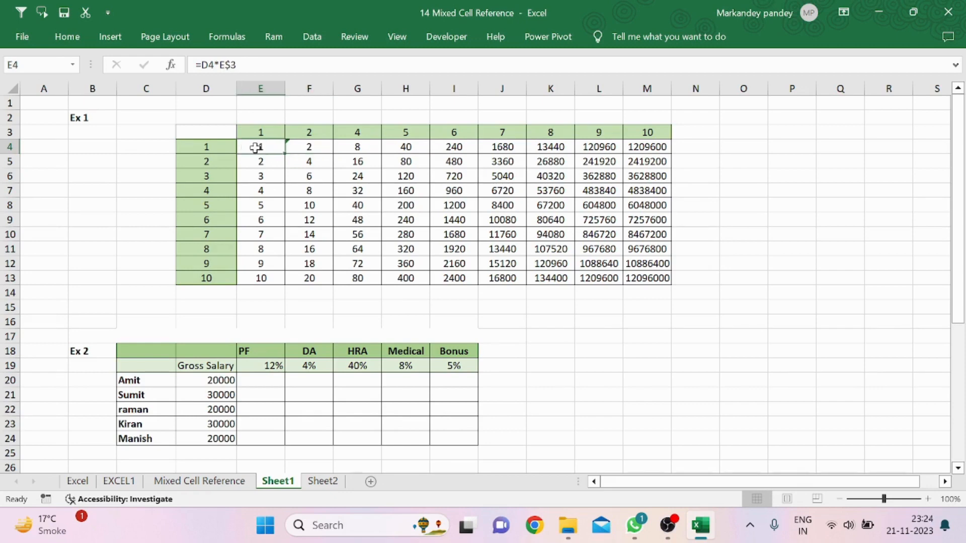
double_click(256, 147)
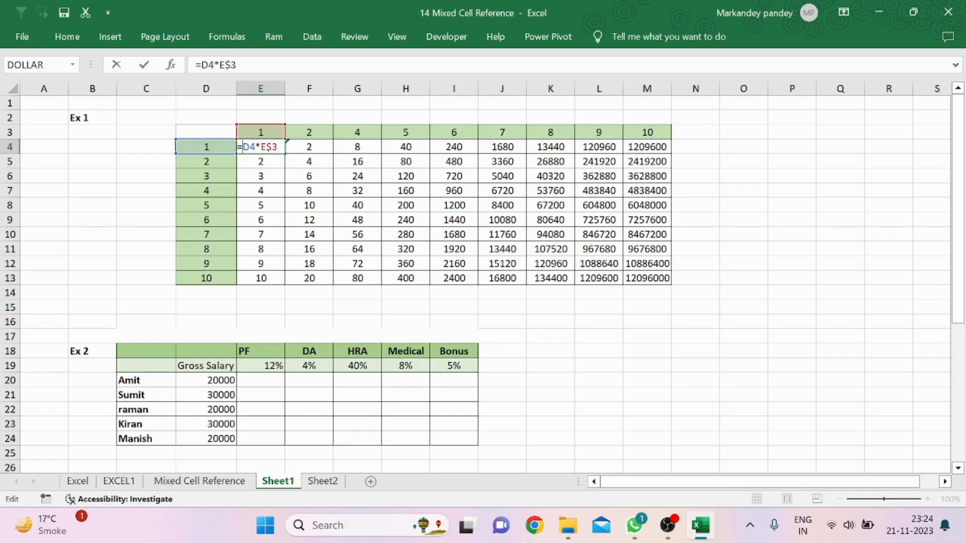
text($)
key(Return)
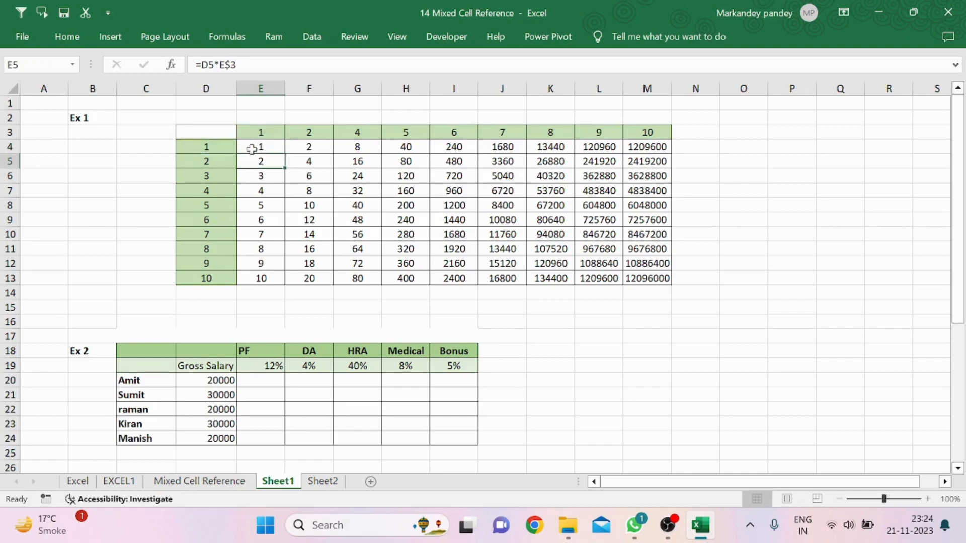
Fill the corrected E4 formula across and down the whole table through M13
click(252, 149)
drag(285, 154, 656, 263)
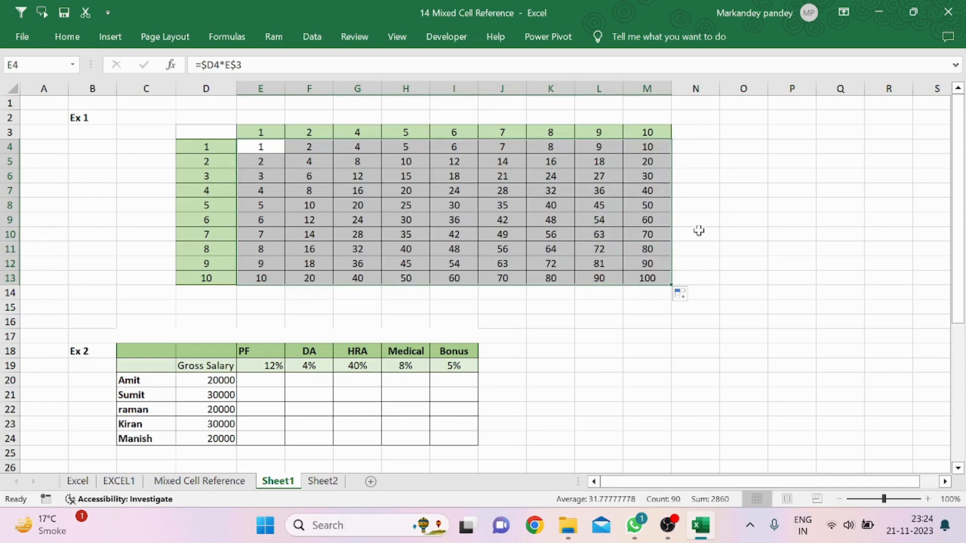
click(701, 228)
click(626, 324)
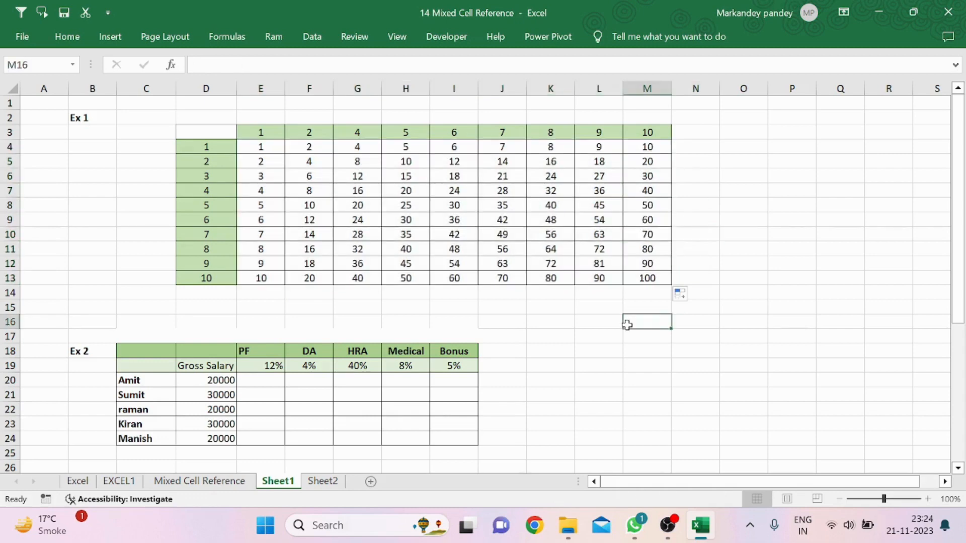
click(505, 336)
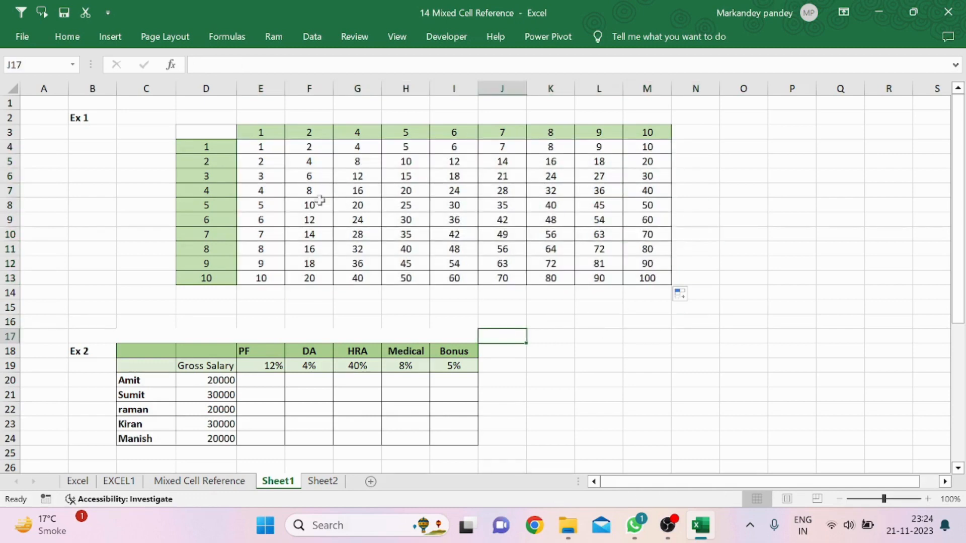
Review the mixed-reference formula in E4 and move to the Ex 2 salary table
double_click(261, 151)
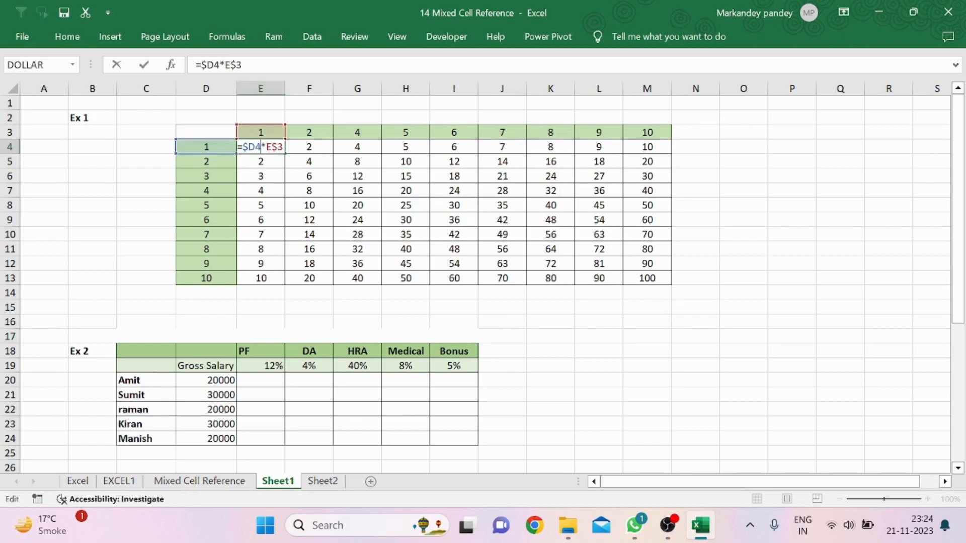
key(Escape)
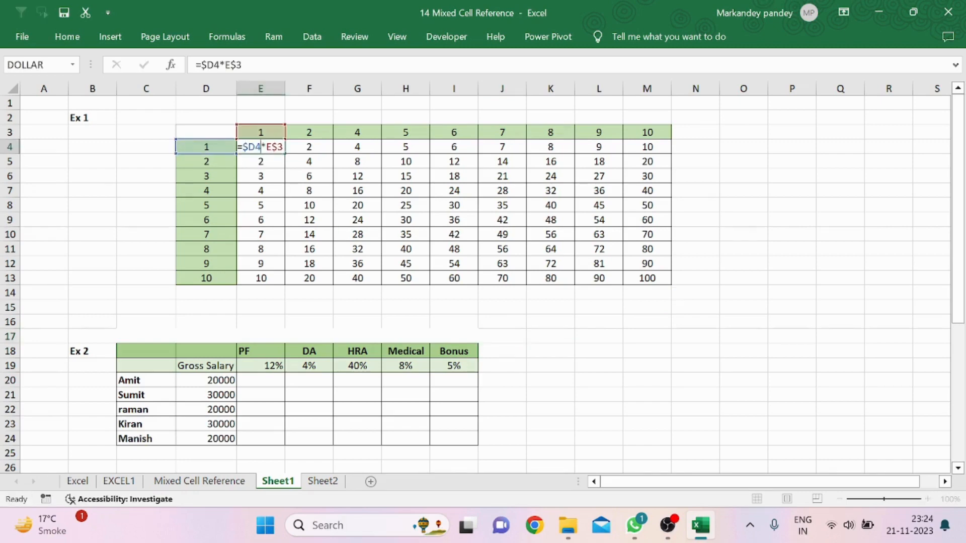
click(272, 326)
key(Down)
key(Down)
key(Down)
key(Down)
key(Down)
key(Down)
key(Down)
key(Down)
key(Down)
key(Down)
key(Down)
key(Down)
key(Down)
key(Down)
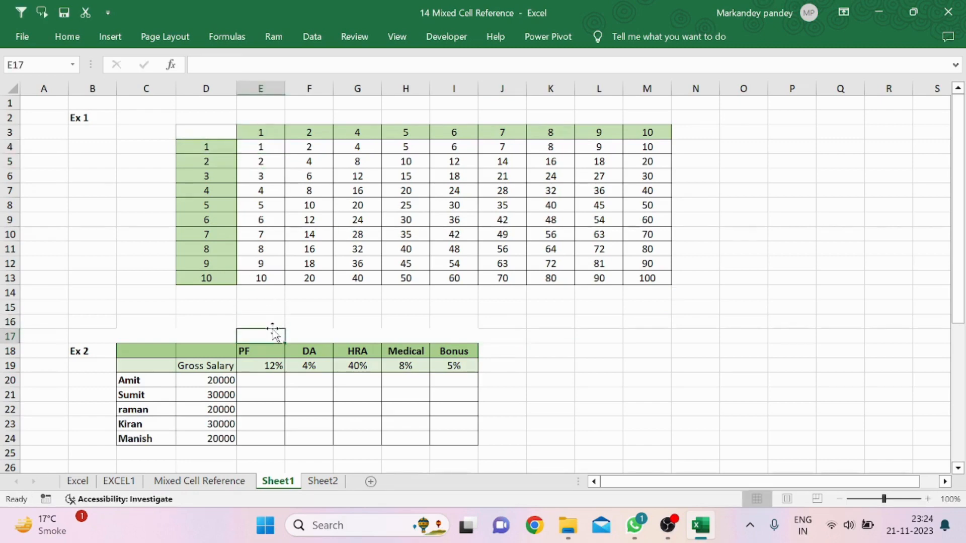
key(Down)
key(Down)
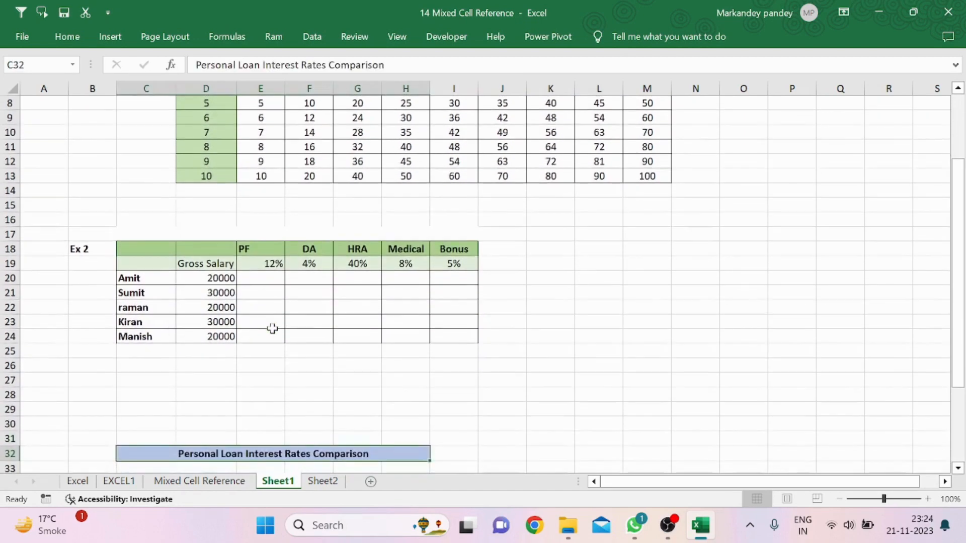
Examine the gross salary values and the PF, DA, HRA, Medical and Bonus percentage cells in Ex 2
click(185, 280)
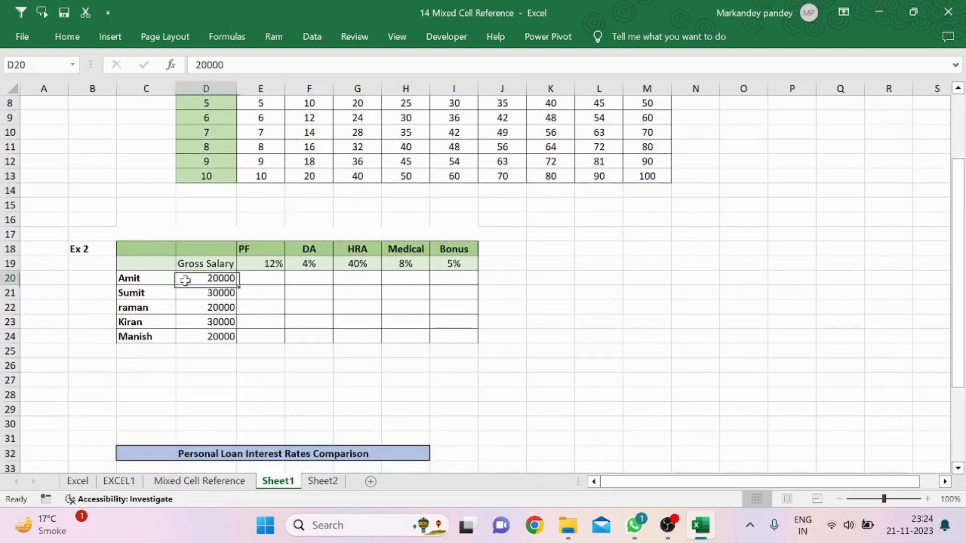
click(269, 281)
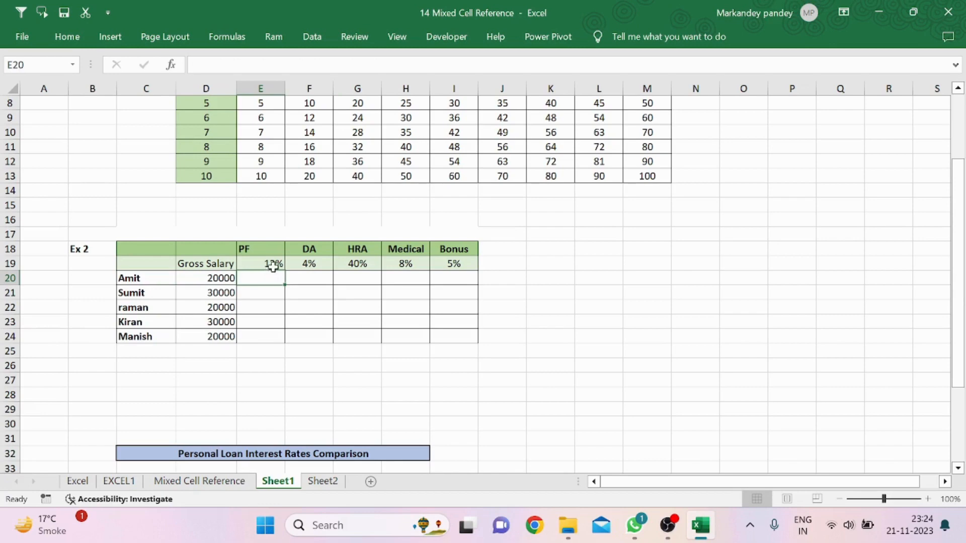
click(271, 263)
click(316, 266)
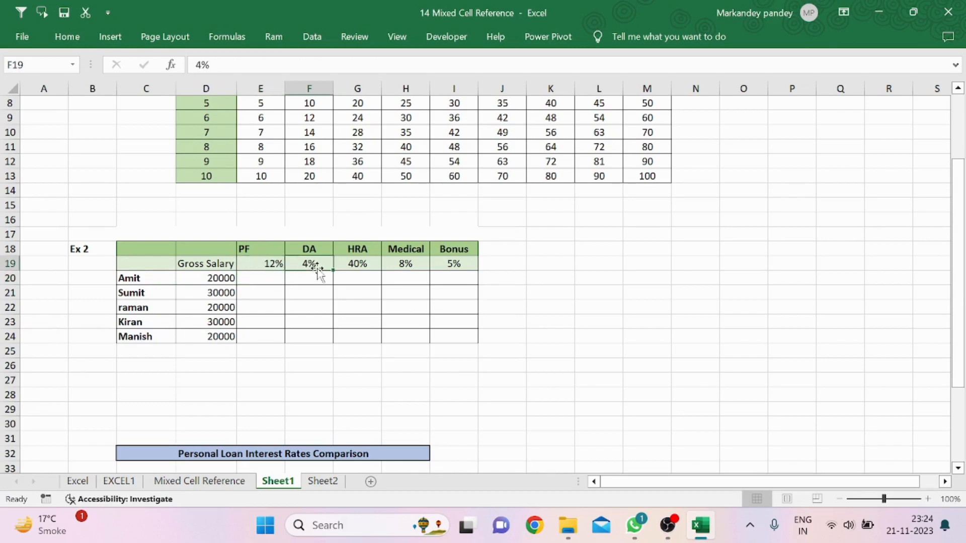
click(371, 266)
click(419, 263)
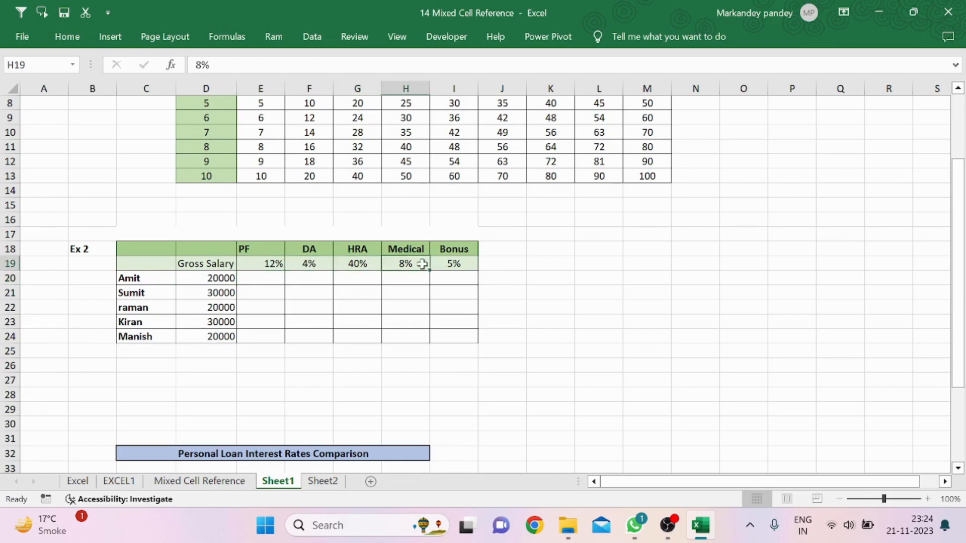
click(272, 277)
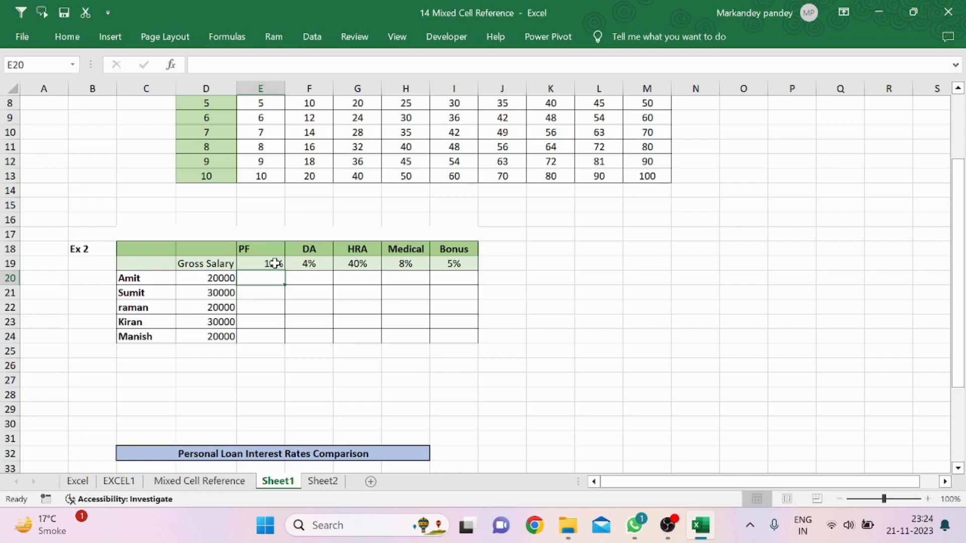
click(222, 278)
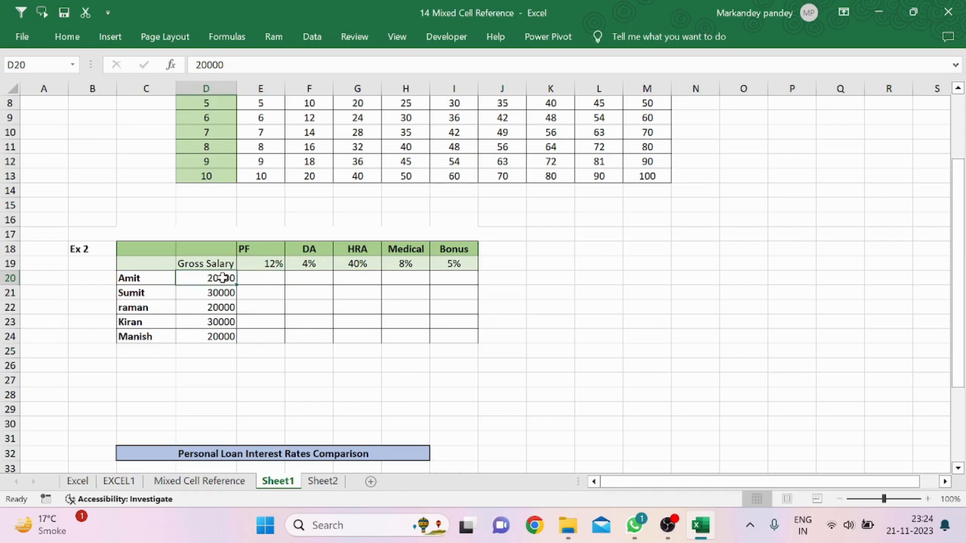
click(261, 266)
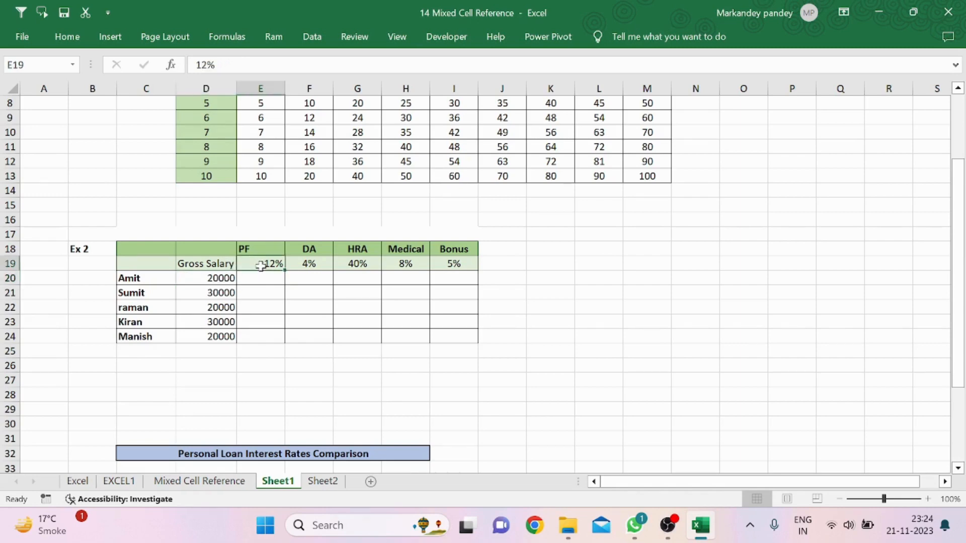
click(222, 277)
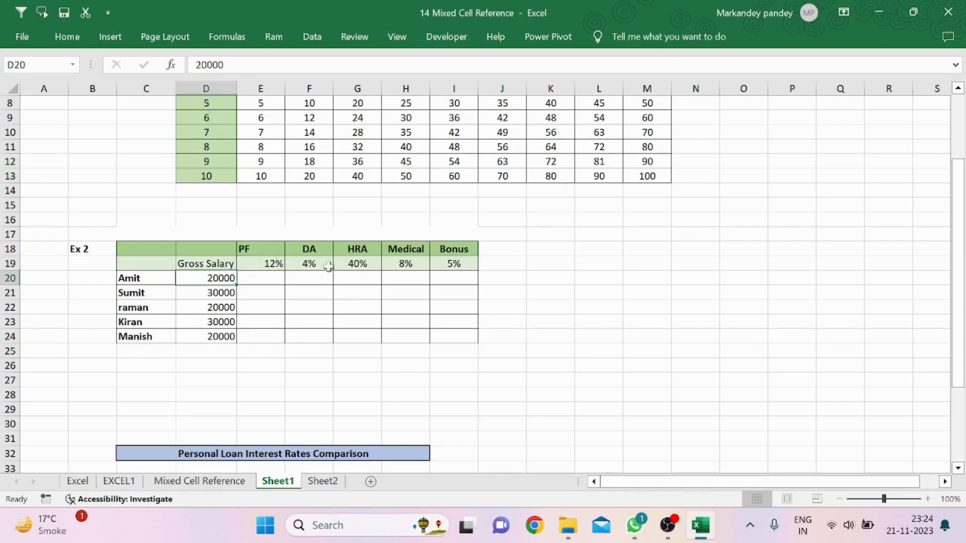
click(328, 266)
click(220, 278)
click(347, 265)
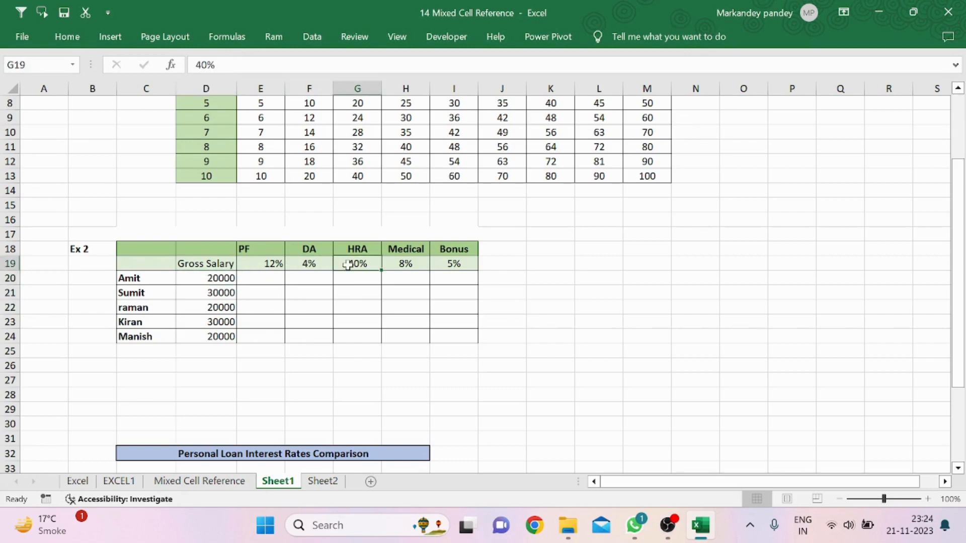
click(250, 277)
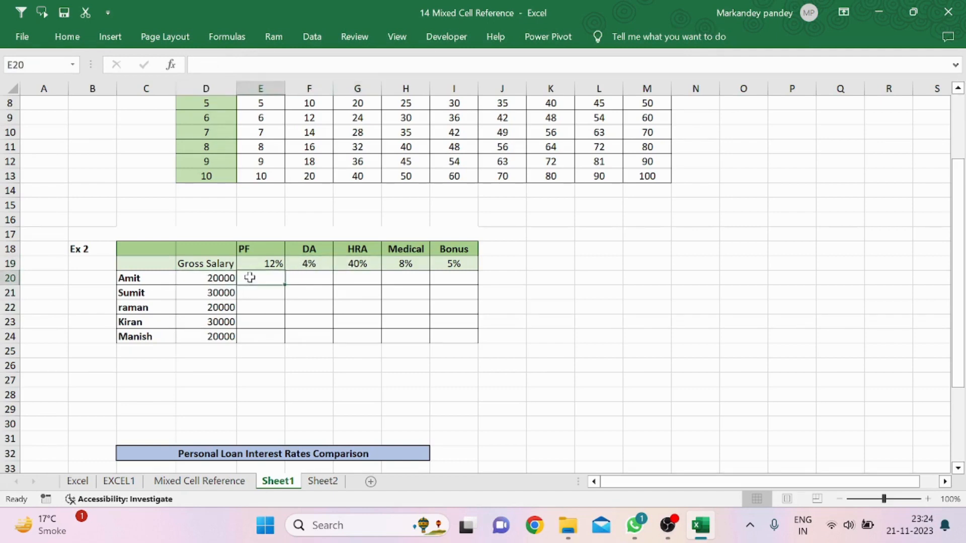
Enter a PF formula in E20 multiplying the gross salary D20 by the PF rate E19
text(=)
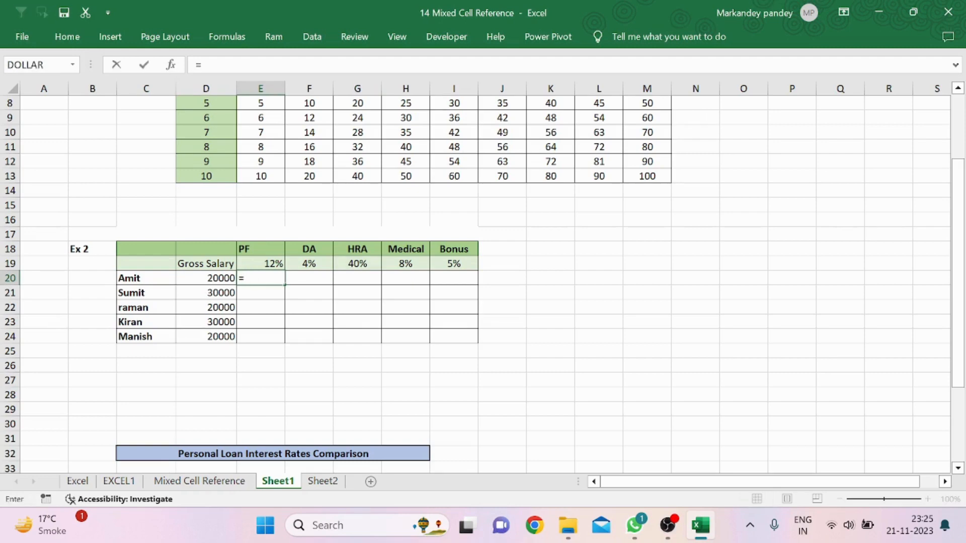
click(222, 279)
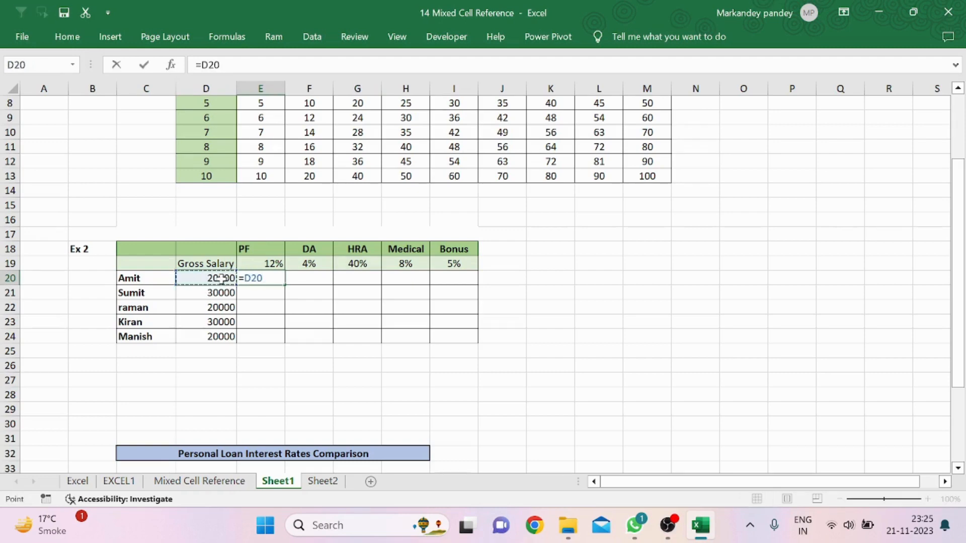
text(*)
click(264, 259)
key(Return)
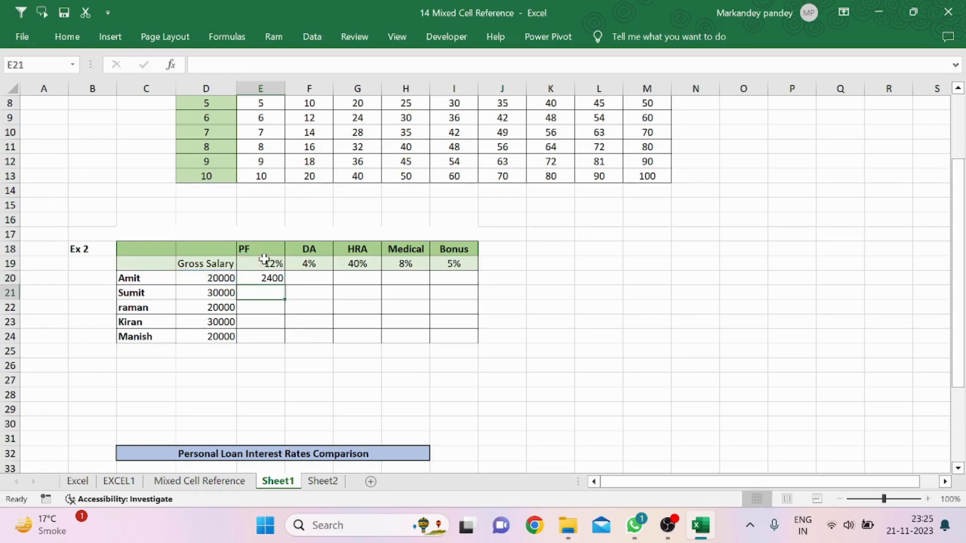
Copy the E20 PF formula down column E through row 24
click(263, 275)
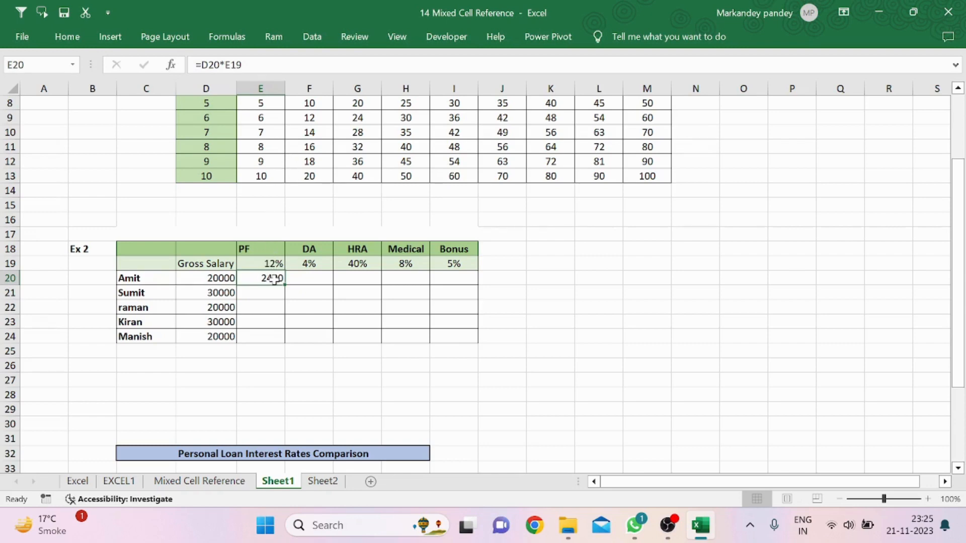
drag(285, 285, 281, 347)
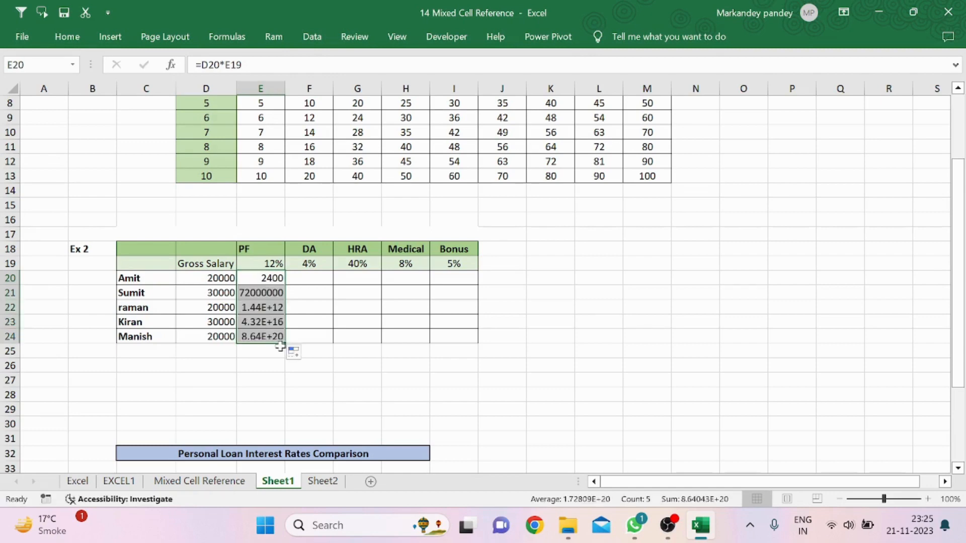
Inspect the gross salary cells and the copied PF formulas against the PF rate cell
click(223, 278)
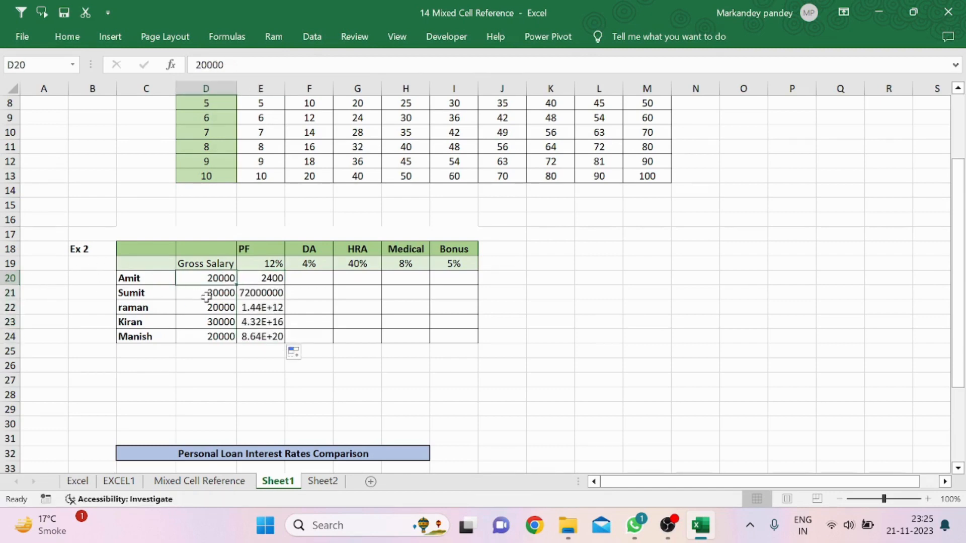
click(222, 295)
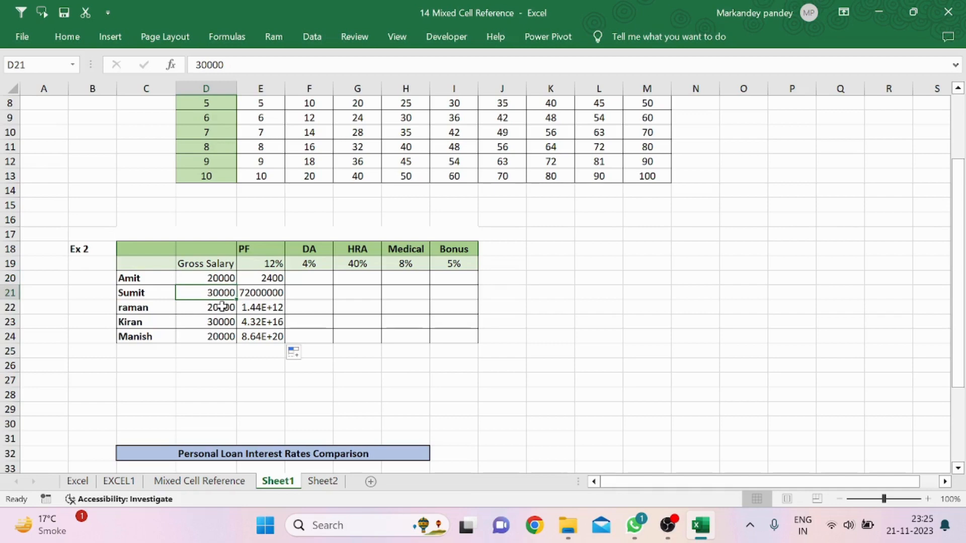
click(223, 309)
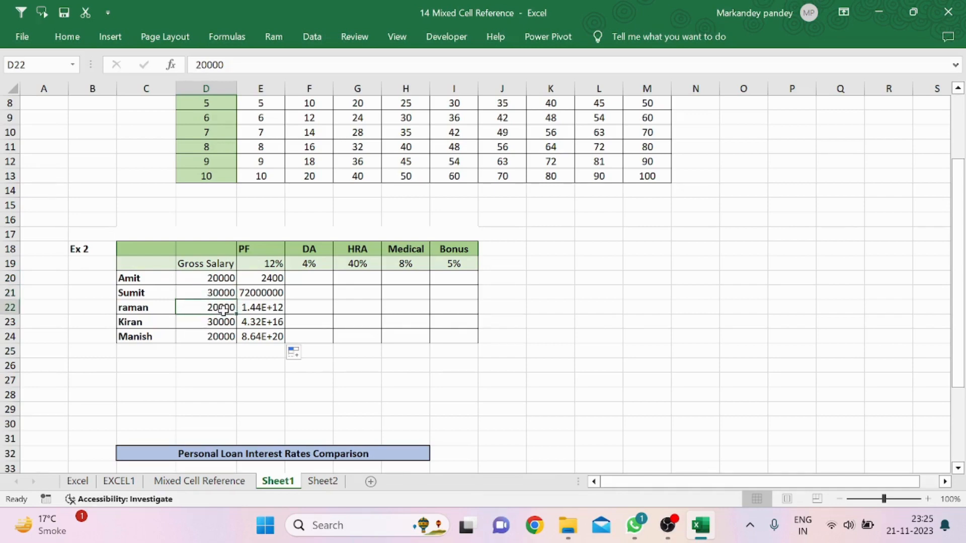
click(271, 280)
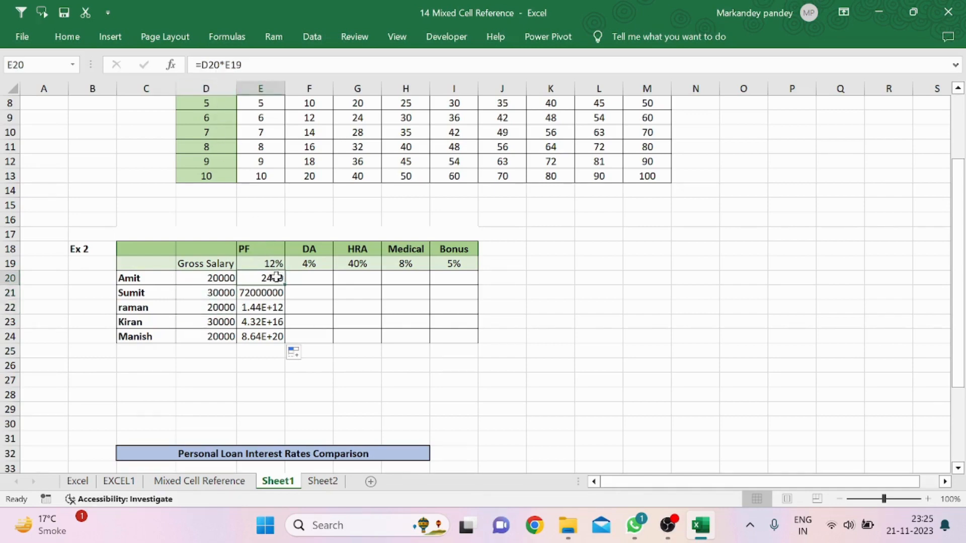
click(251, 293)
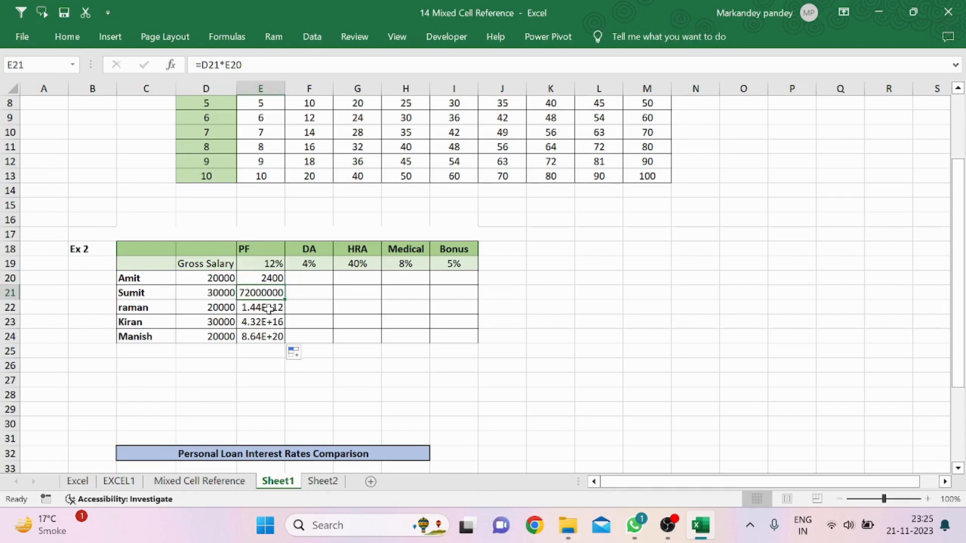
click(268, 308)
double_click(265, 264)
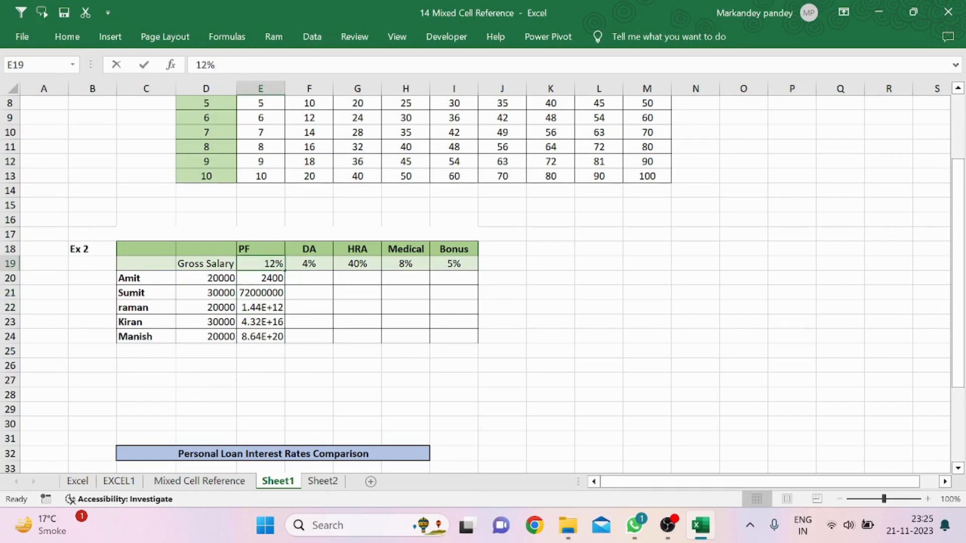
Change the PF formula in E20 to =D20*E$19 so the PF rate row stays fixed
click(265, 280)
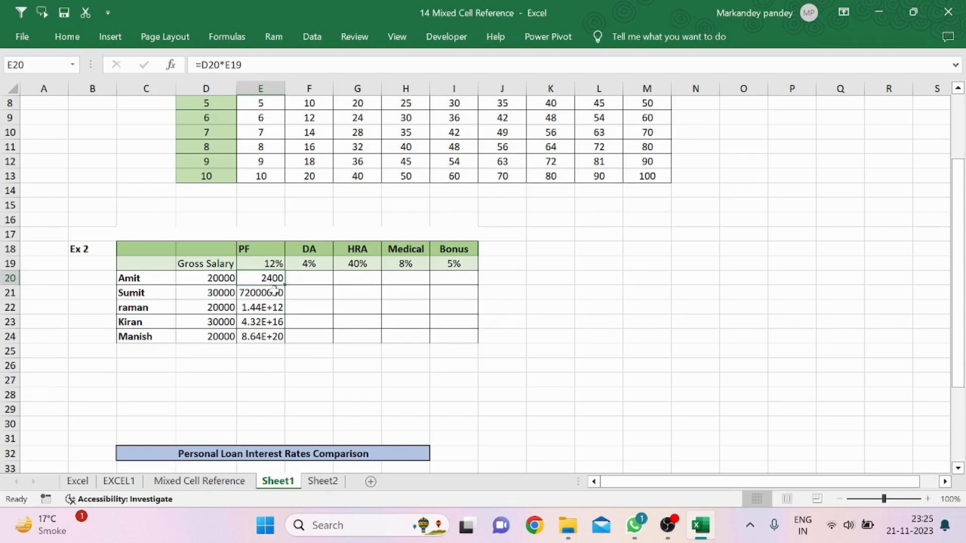
click(272, 264)
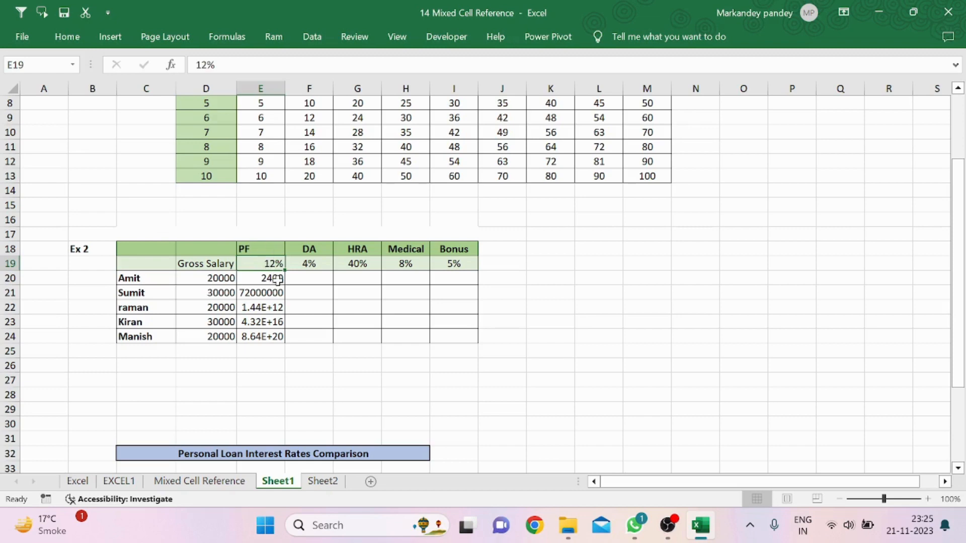
click(262, 278)
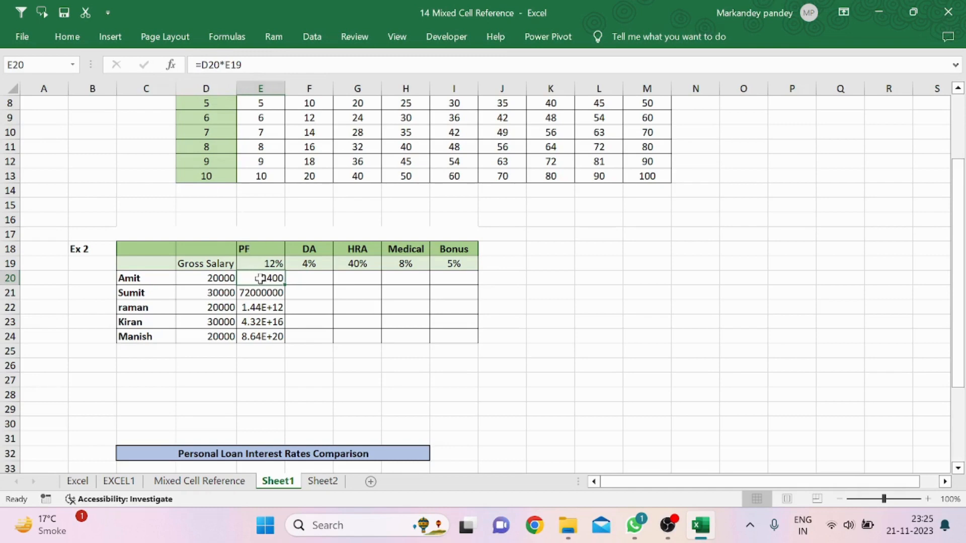
click(318, 291)
click(276, 277)
click(271, 267)
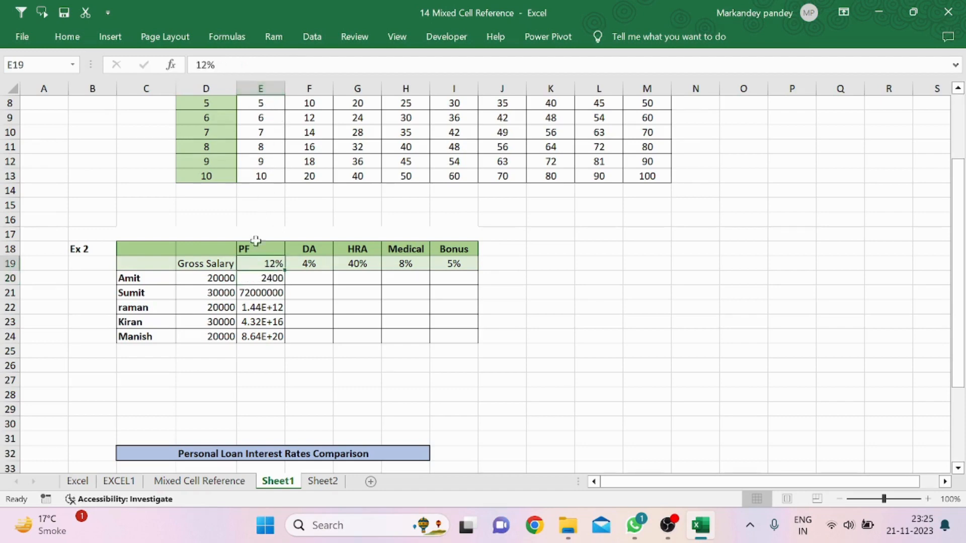
click(265, 281)
key(F2)
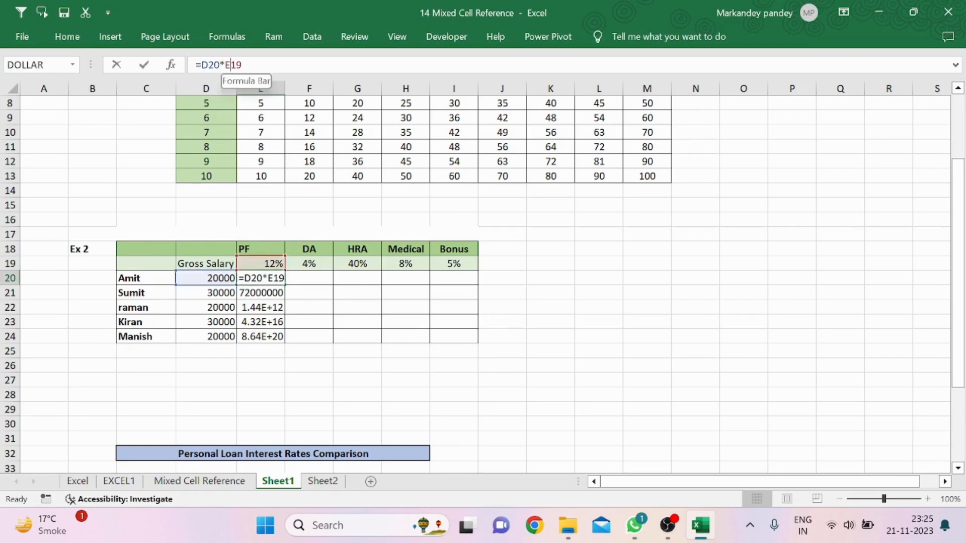
text($)
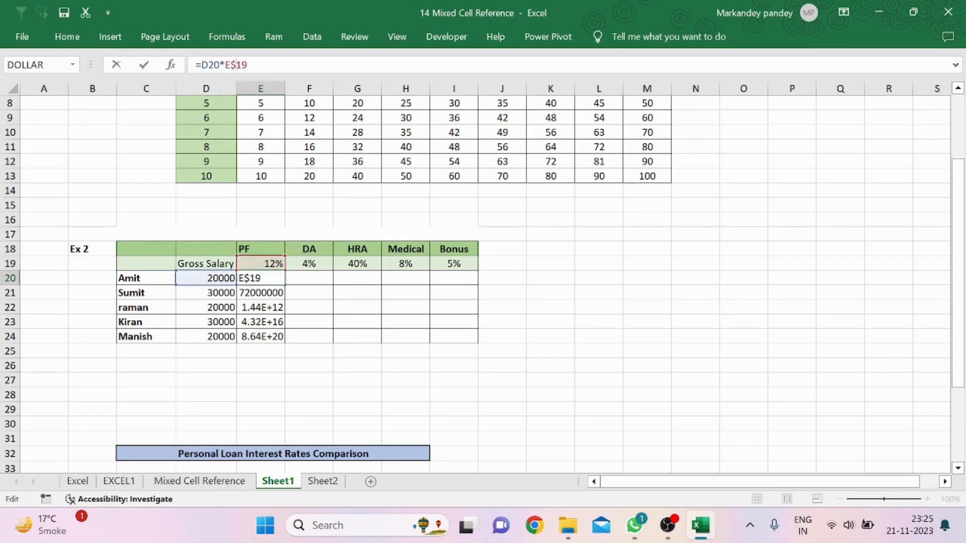
key(Return)
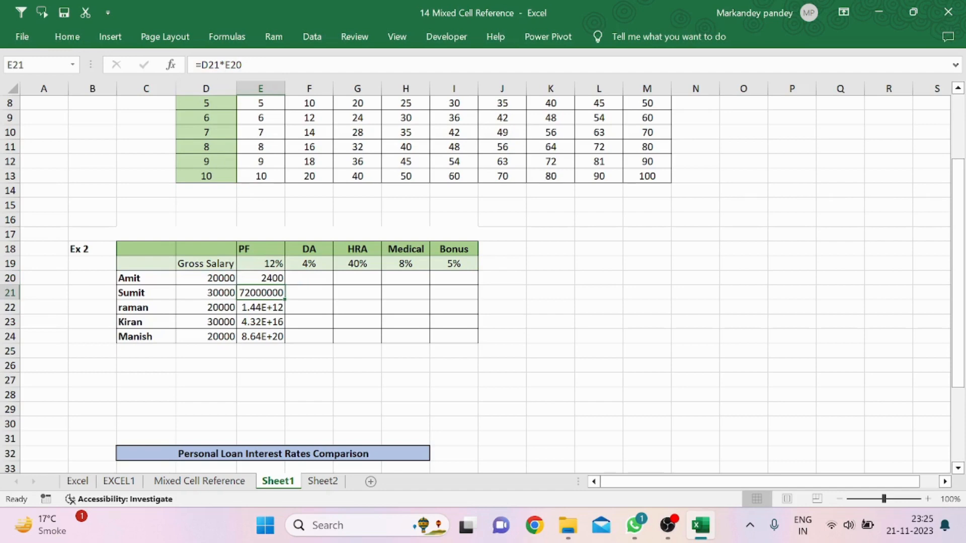
Copy the E20 PF formula down column E through row 24
click(274, 278)
drag(284, 286, 280, 341)
click(269, 294)
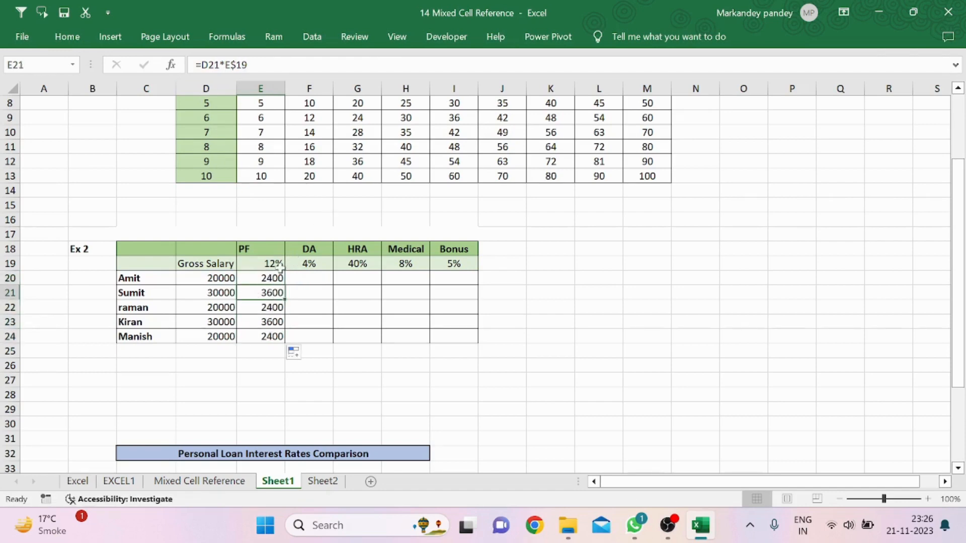
Inspect the copied PF formulas in E20 to E24 against the PF rate cell E19
click(278, 264)
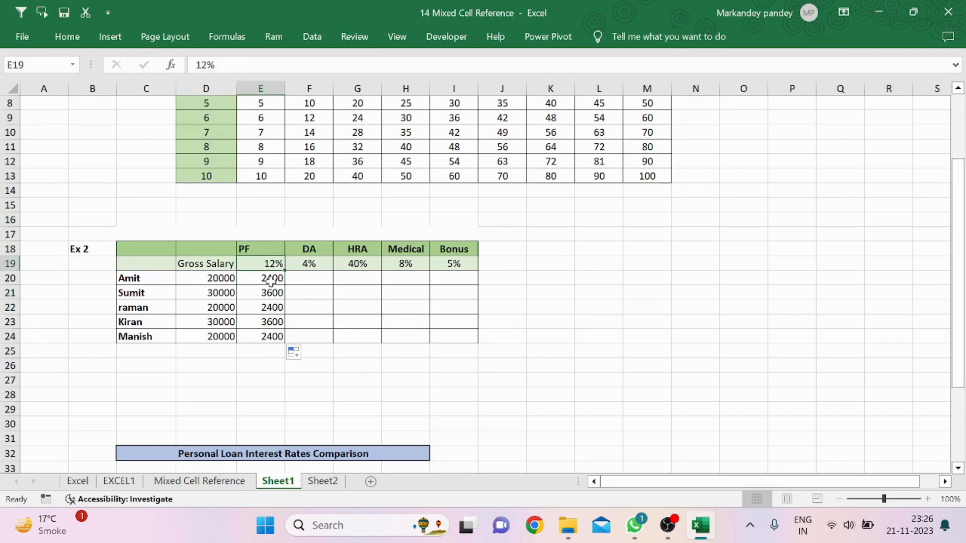
click(272, 281)
click(271, 293)
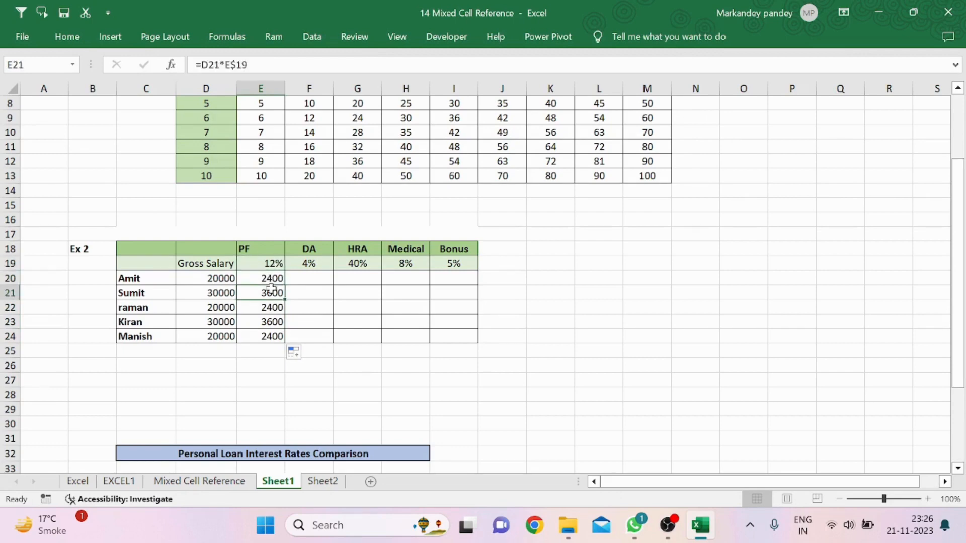
click(274, 264)
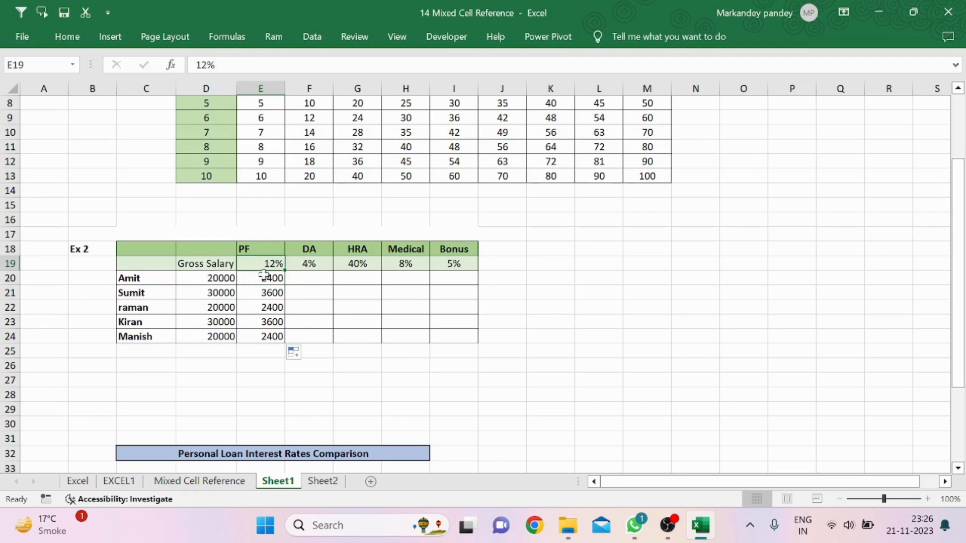
click(267, 278)
click(272, 295)
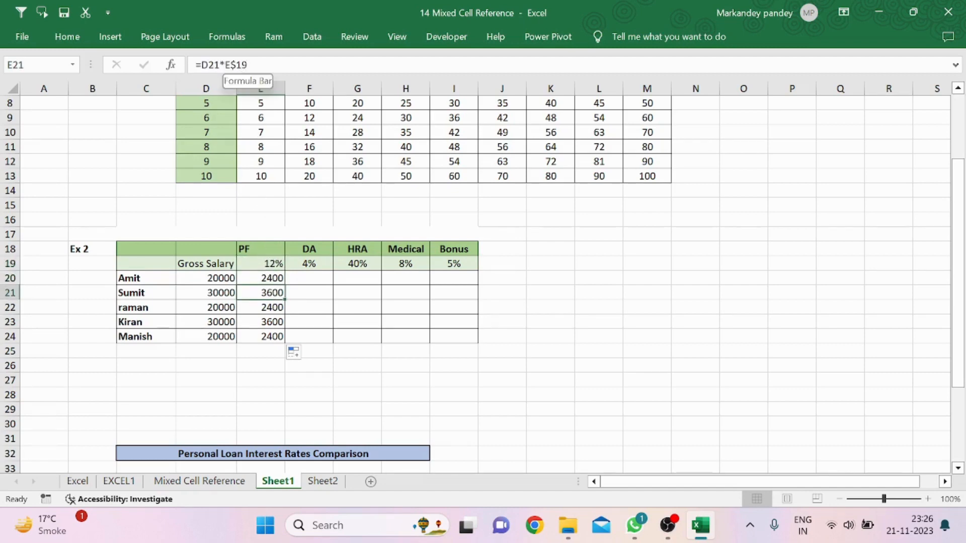
click(276, 308)
click(276, 322)
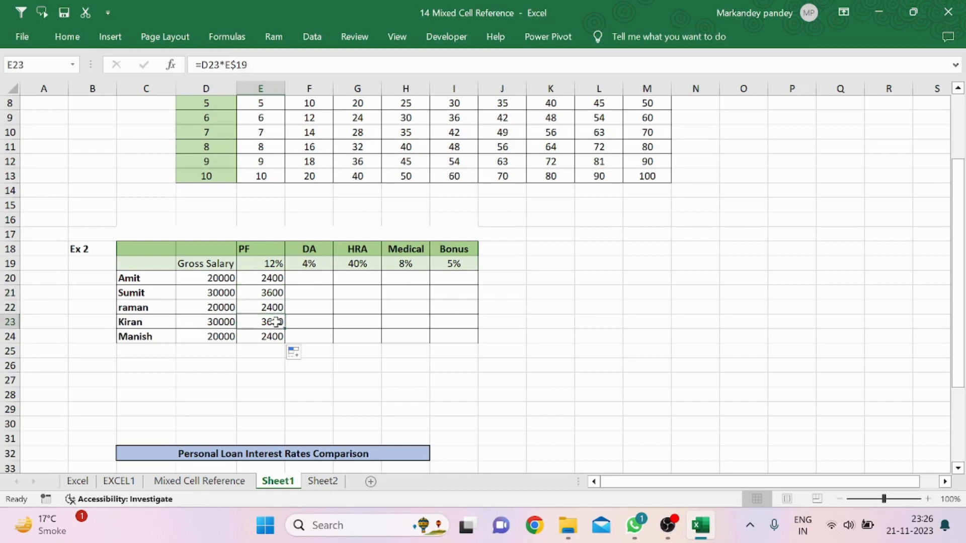
click(272, 336)
Edit E20's formula to =$D20*E$19 so the gross salary column also stays fixed
click(274, 278)
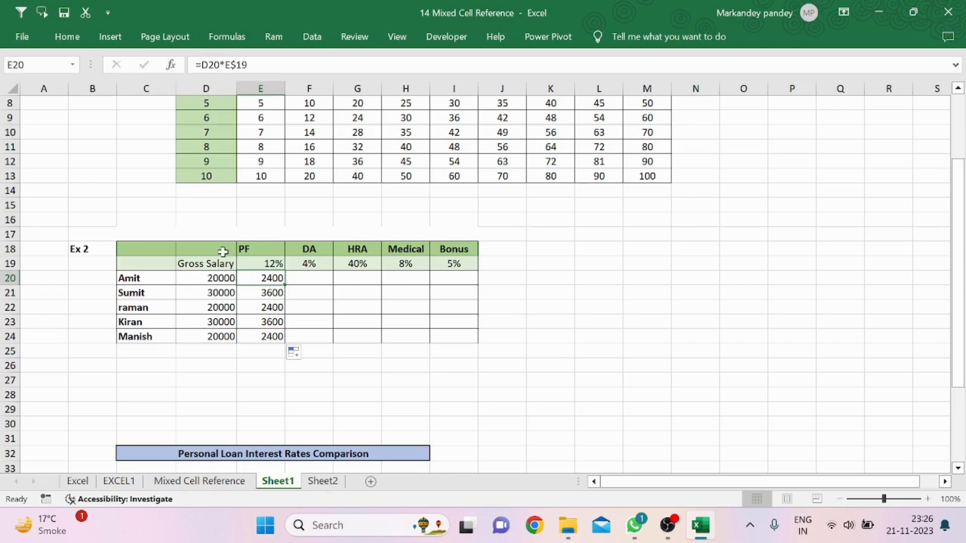
double_click(257, 278)
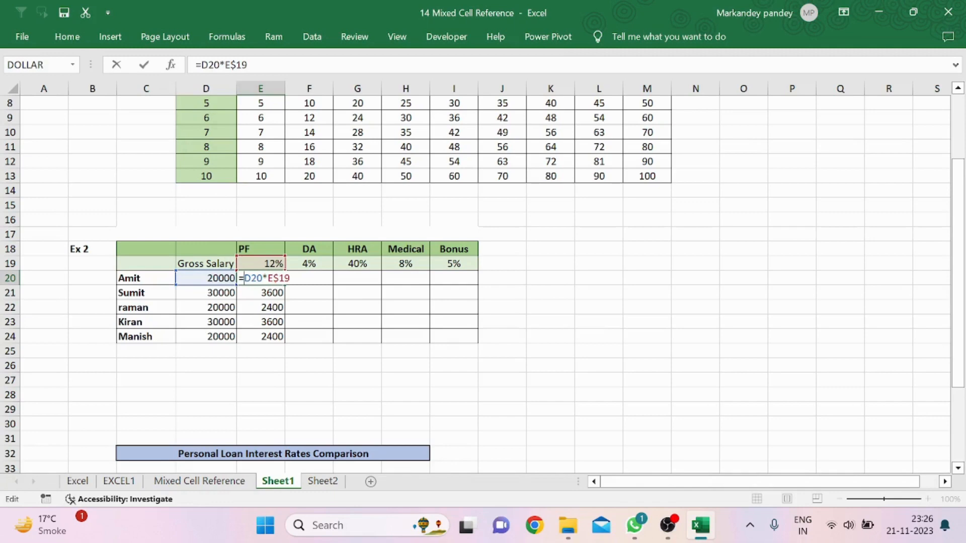
text($)
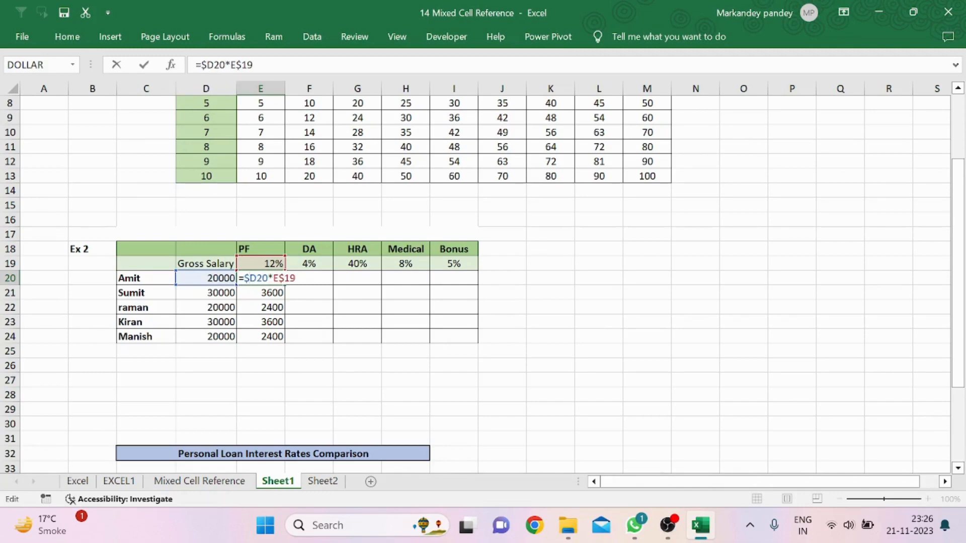
key(Return)
Fill the E20 formula across and down to I24 to compute PF, DA, HRA, Medical and Bonus
click(267, 278)
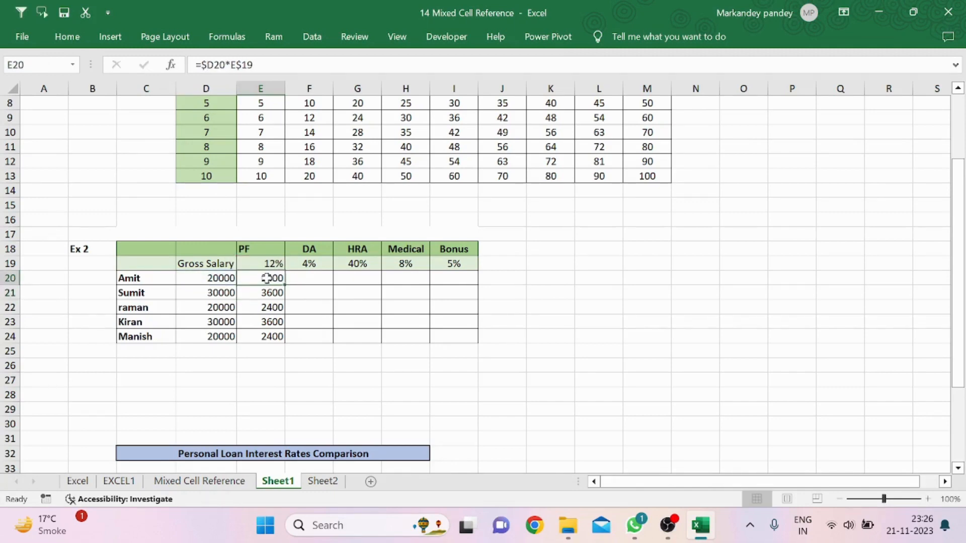
drag(285, 285, 478, 346)
click(545, 303)
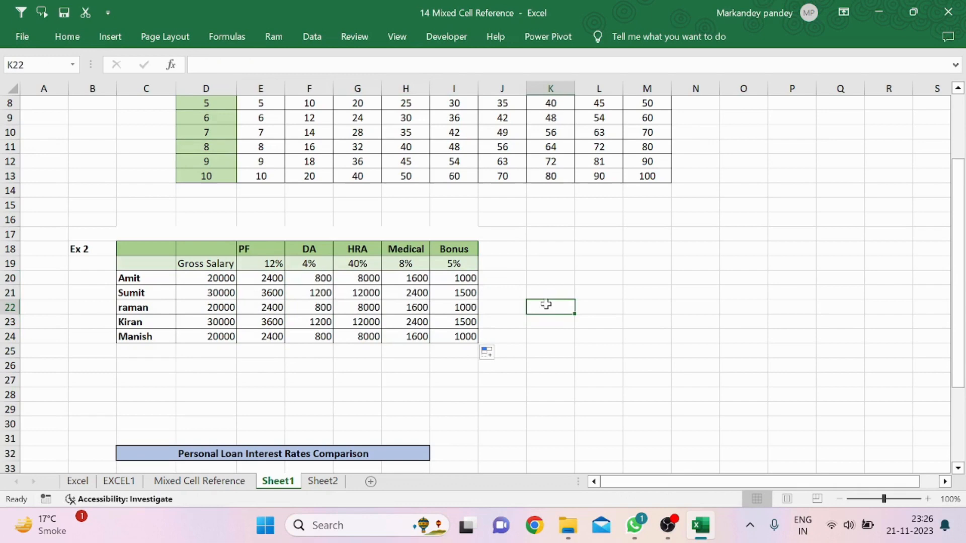
Enter an SBI interest formula in D36 of Ex.3 multiplying loan amount C36 by rate D35
click(366, 350)
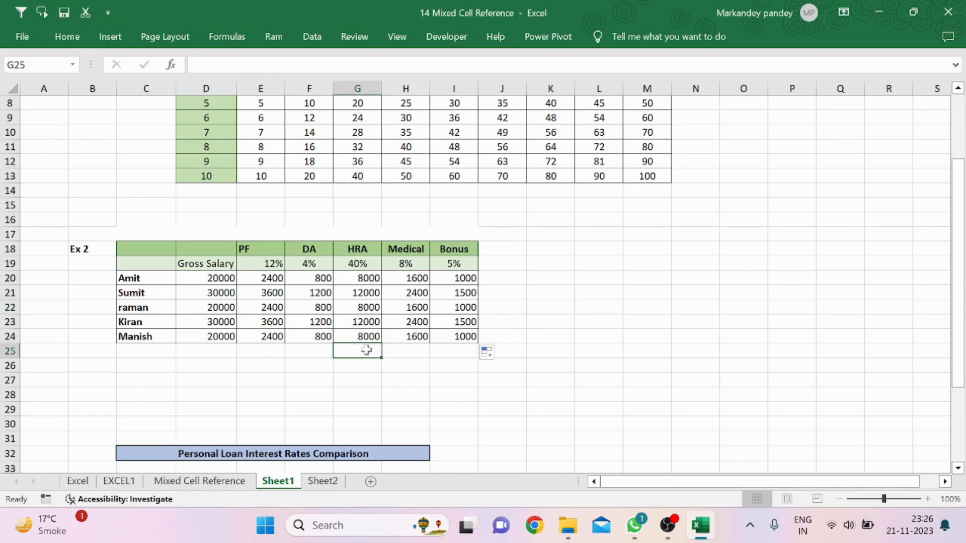
key(Down)
key(Down)
key(Down)
key(Down)
key(Down)
key(Down)
key(Down)
key(Down)
key(Down)
key(Down)
key(Down)
key(Down)
key(Down)
key(Down)
key(Down)
key(Down)
key(Down)
key(Down)
key(Down)
key(Down)
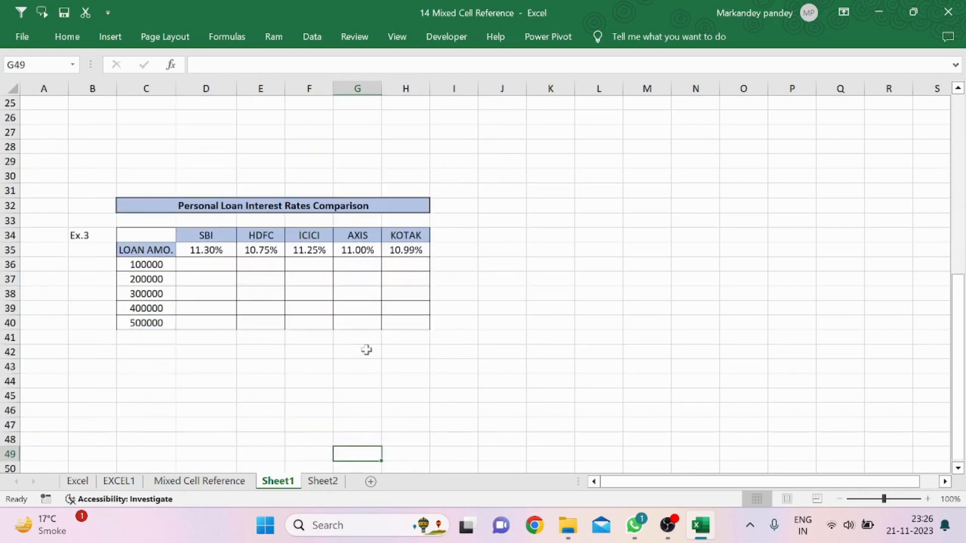
click(238, 284)
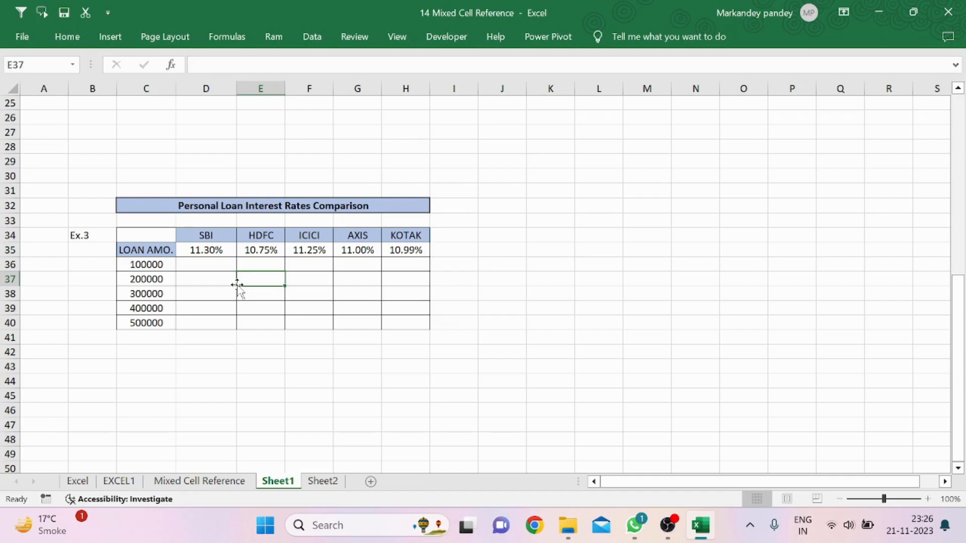
click(205, 271)
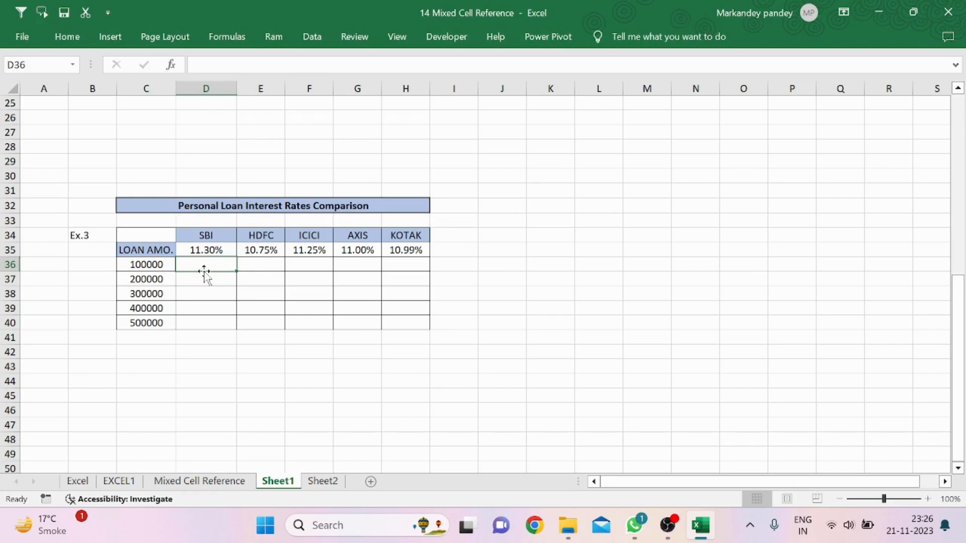
text(=)
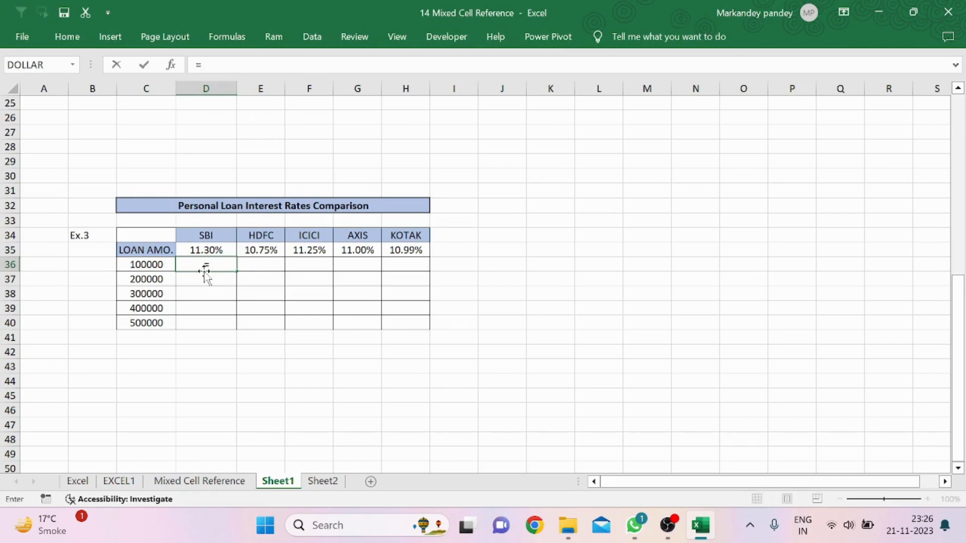
click(150, 265)
text(*)
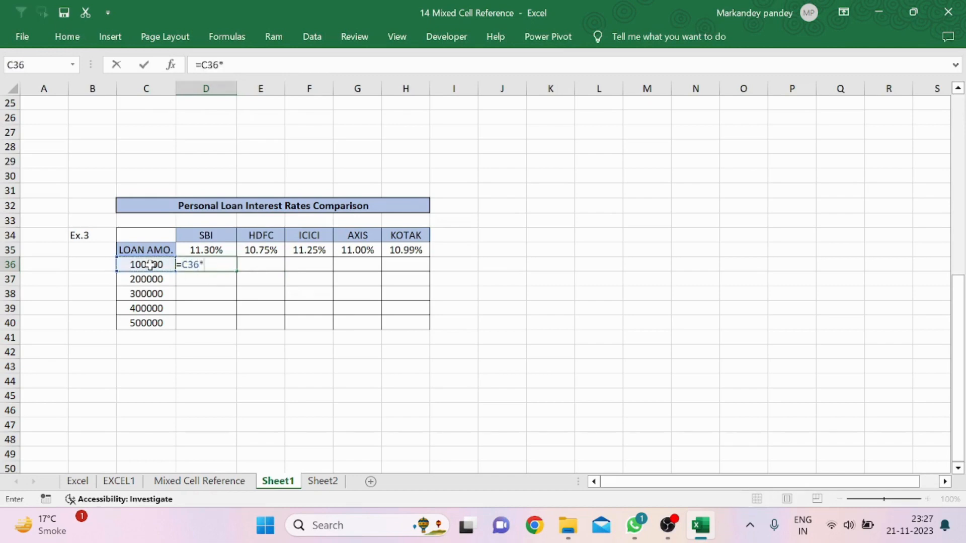
click(217, 248)
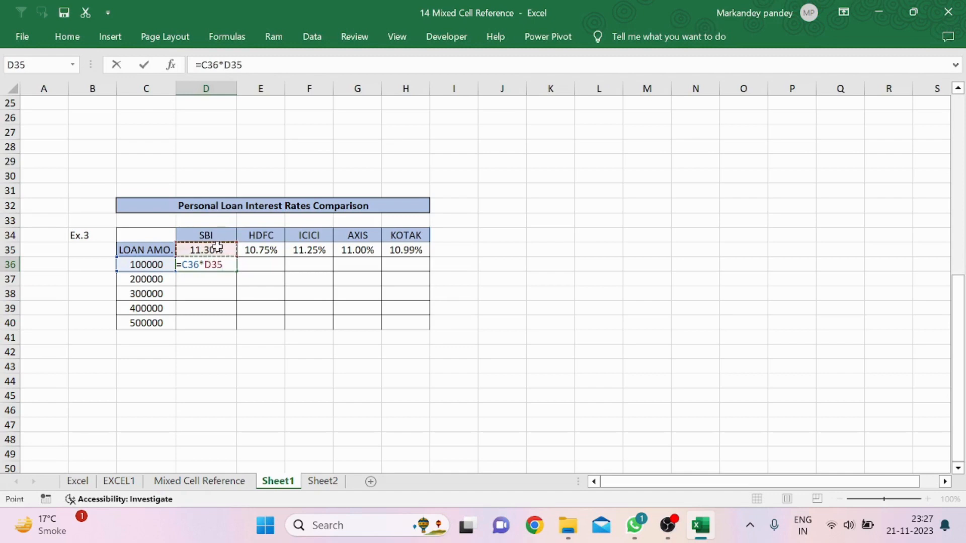
key(Return)
Change D36's formula to =C36*D$35 and copy it down through D40
click(222, 263)
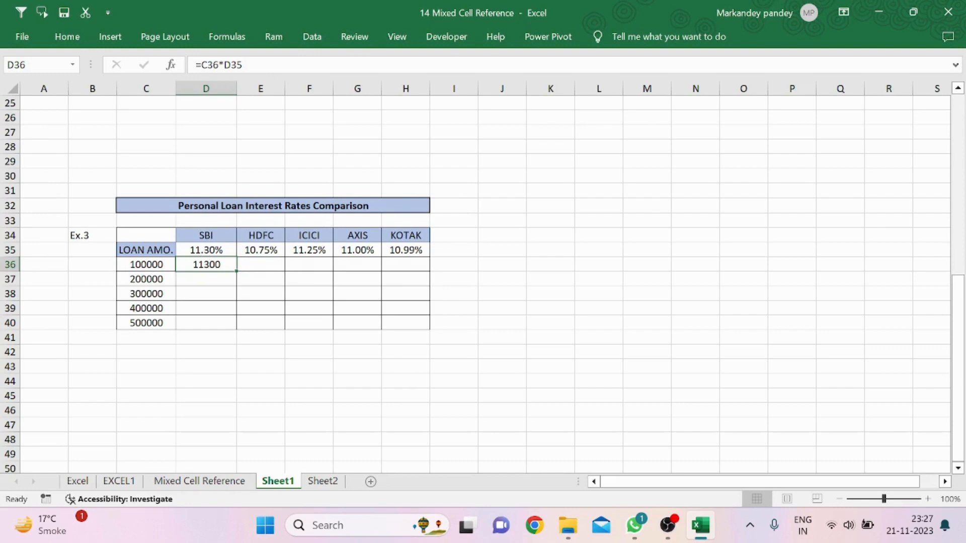
key(F2)
text($)
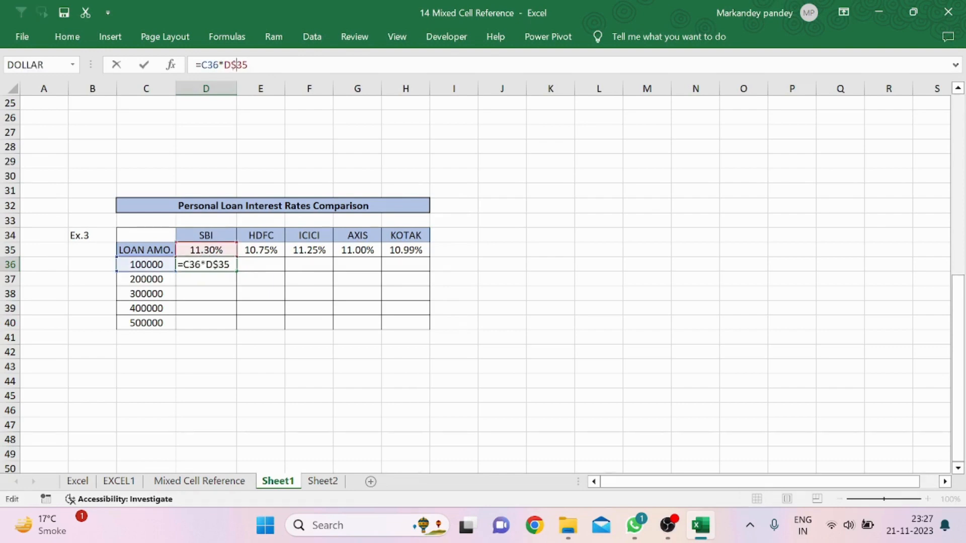
key(Return)
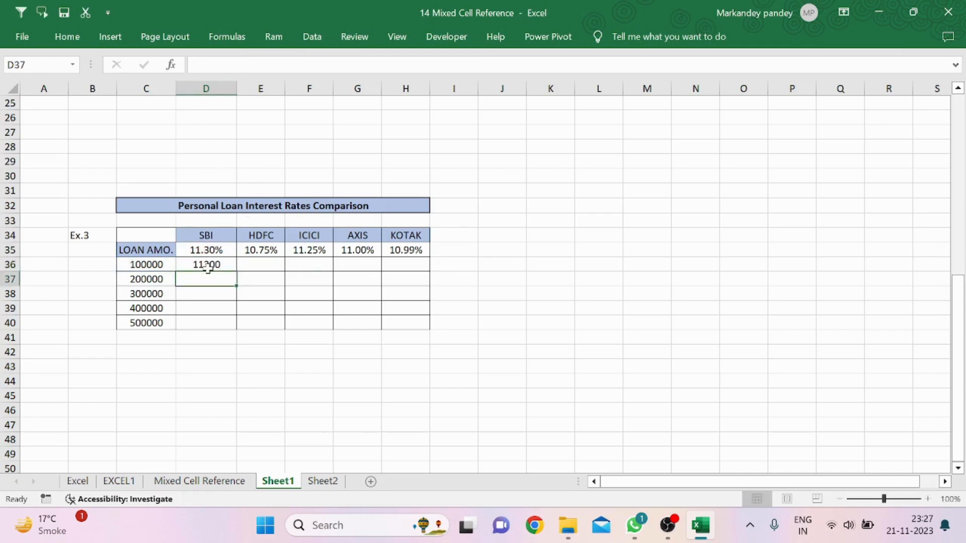
click(208, 266)
drag(236, 271, 235, 327)
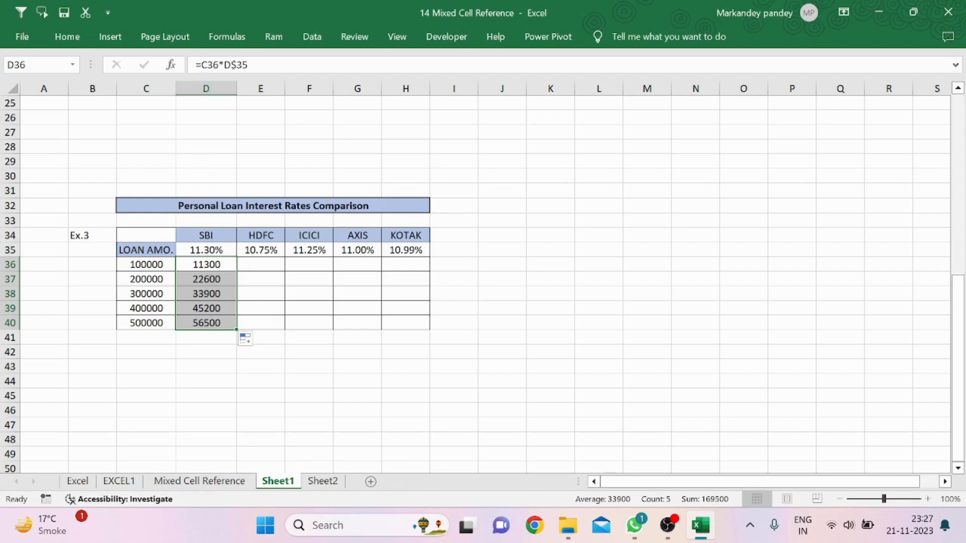
Edit D36's formula to =$C36*D$35 so the loan amount column stays fixed
click(199, 65)
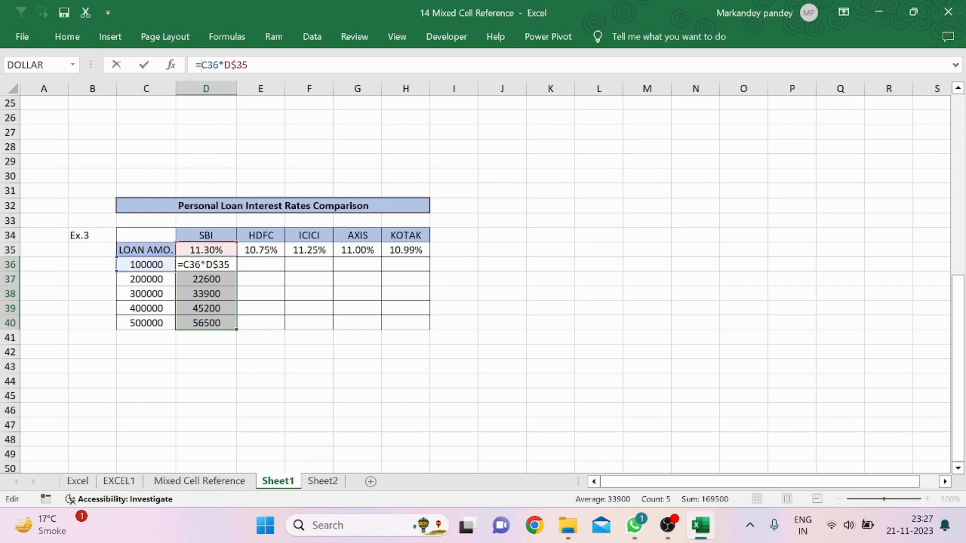
text($)
key(Return)
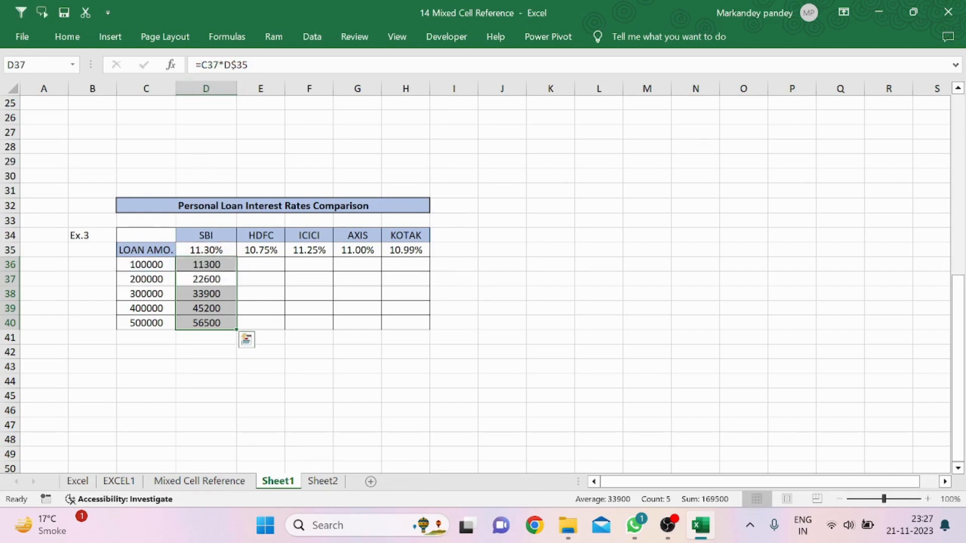
Fill the D36 formula across and down to H40 for all banks and loan amounts
click(229, 267)
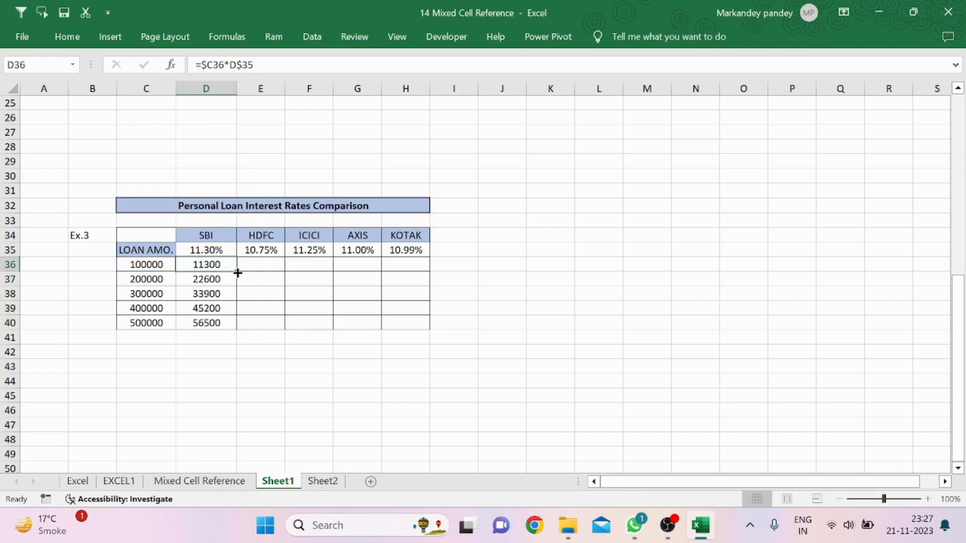
drag(236, 271, 412, 324)
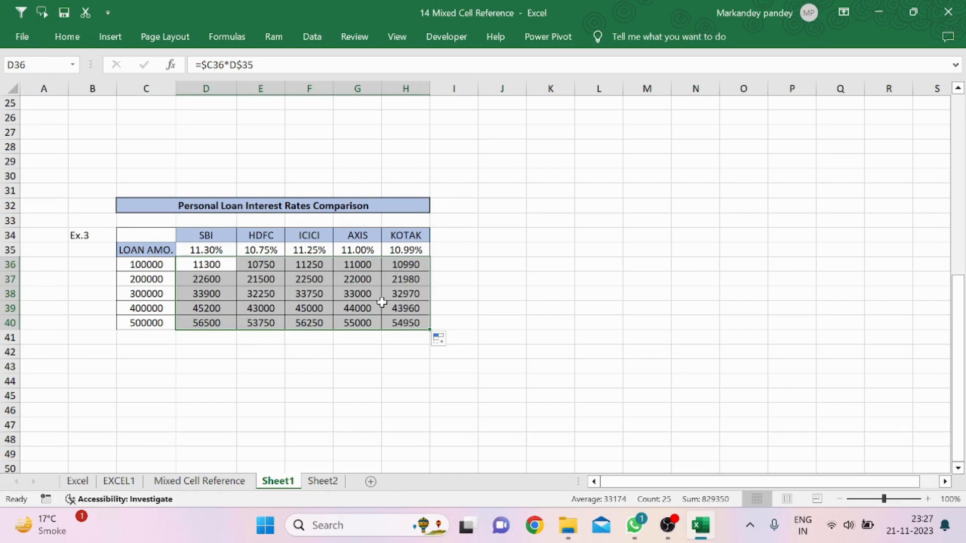
click(382, 308)
click(447, 272)
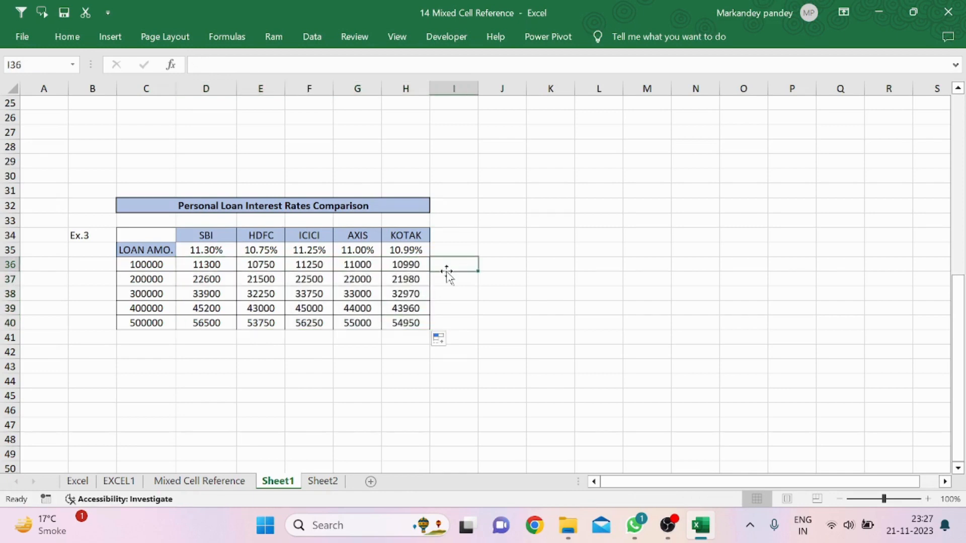
key(ctrl+Up)
key(ctrl+Up)
key(ctrl+Up)
key(ctrl+Up)
key(ctrl+Up)
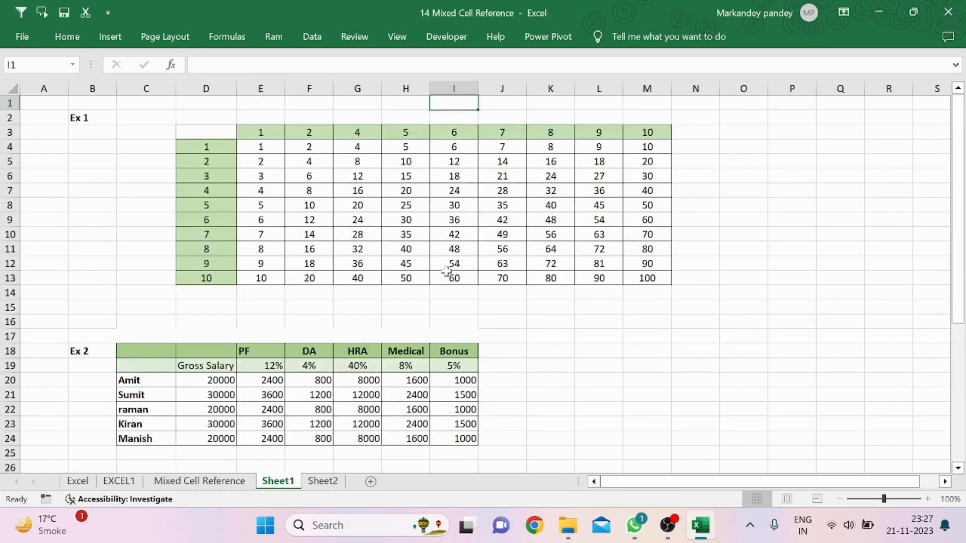
click(151, 251)
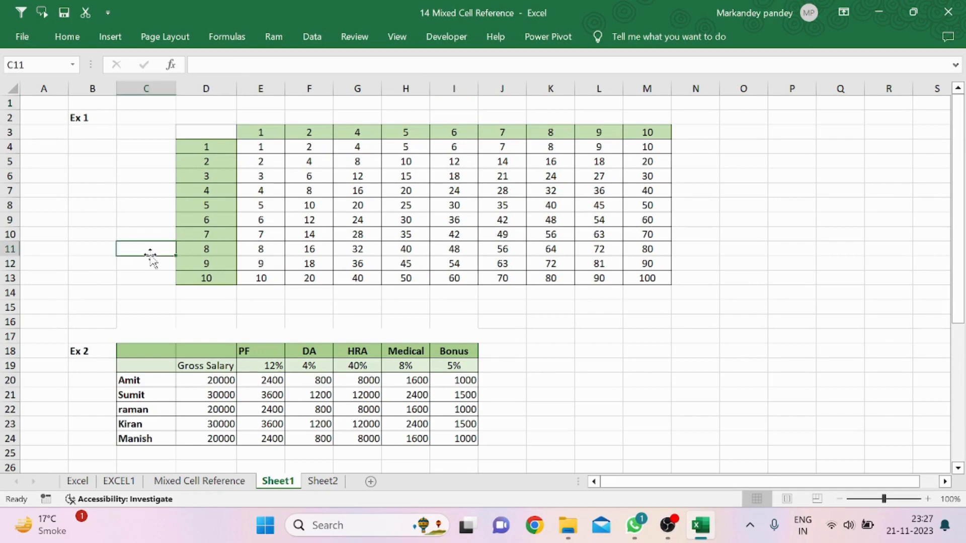